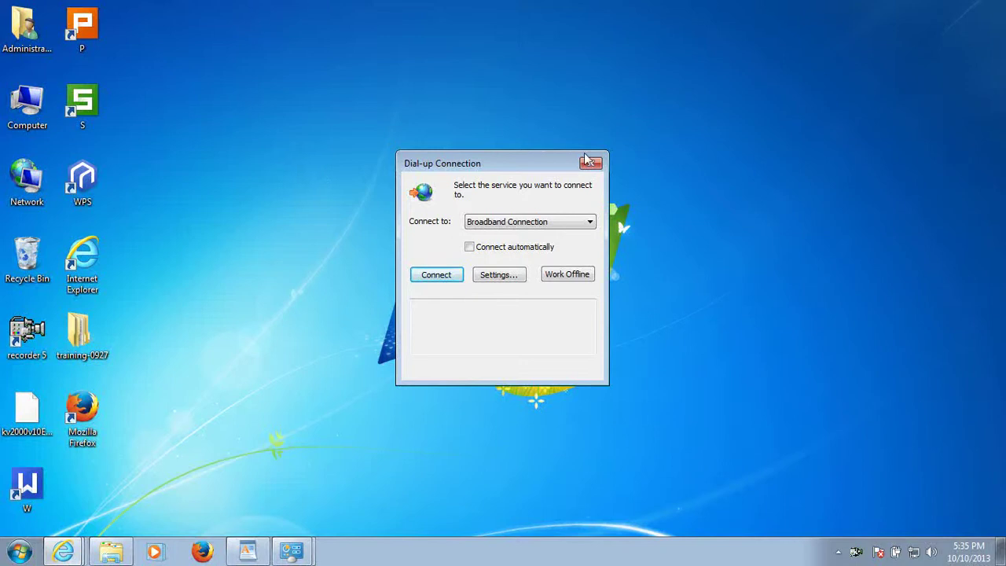
Close the Dial-up Connection prompt so no windows remain on the desktop.
left_click(591, 162)
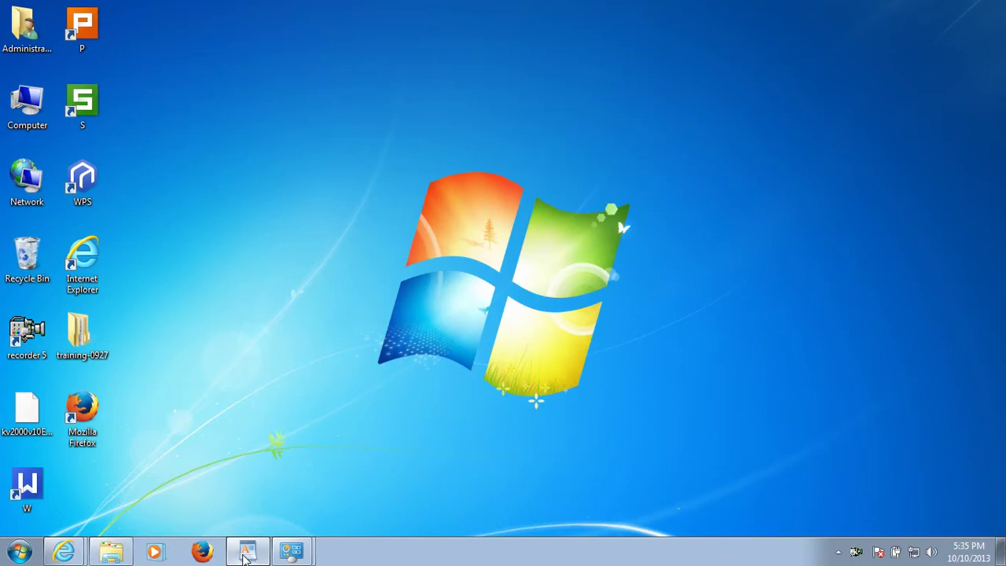
Restore the WordPad PPPoE example document and scroll through the residents' and owner's demands.
left_click(247, 551)
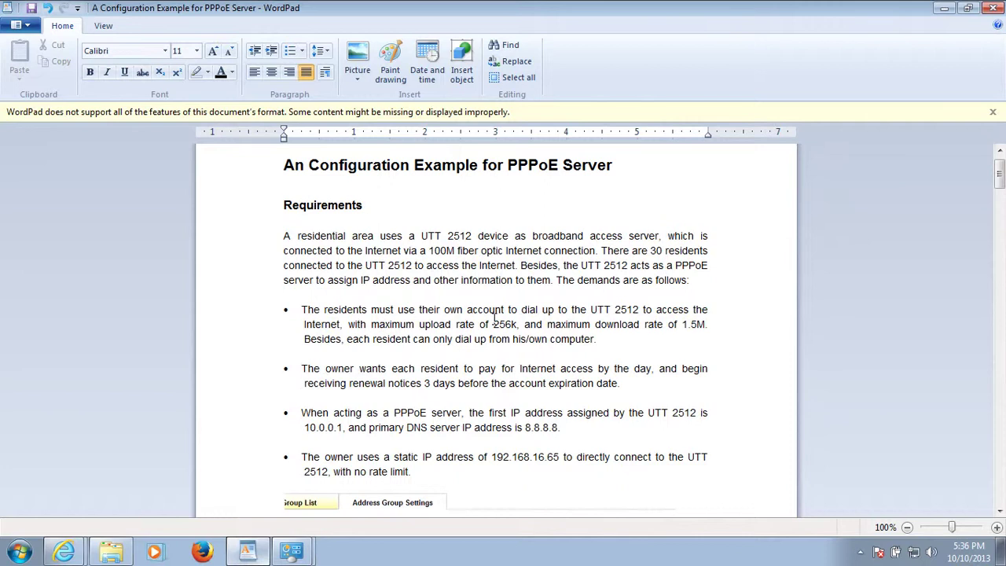
scroll(558, 328, "down", 3)
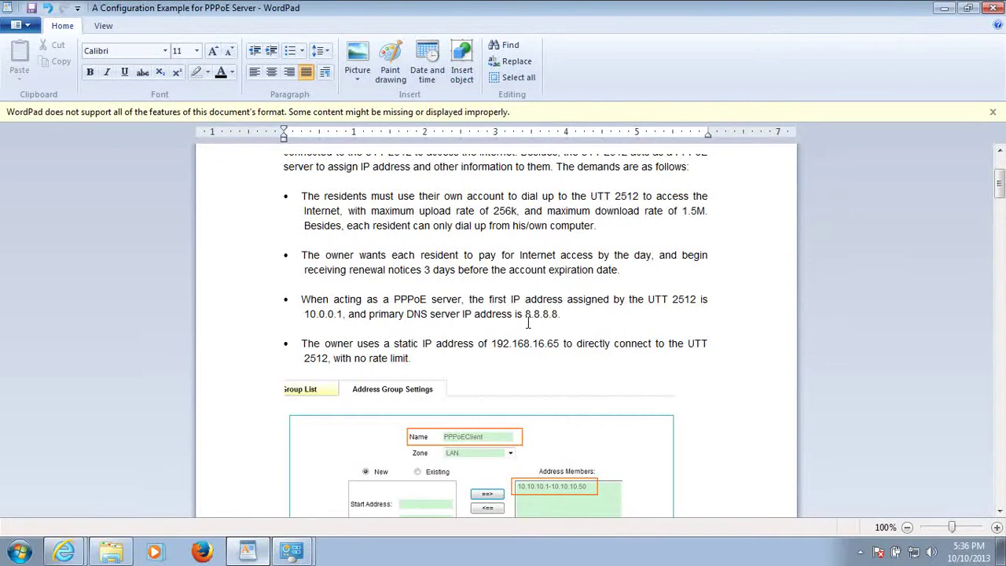
scroll(525, 314, "down", 1)
scroll(518, 293, "up", 1)
scroll(525, 349, "up", 3)
scroll(524, 348, "down", 2)
scroll(525, 349, "up", 2)
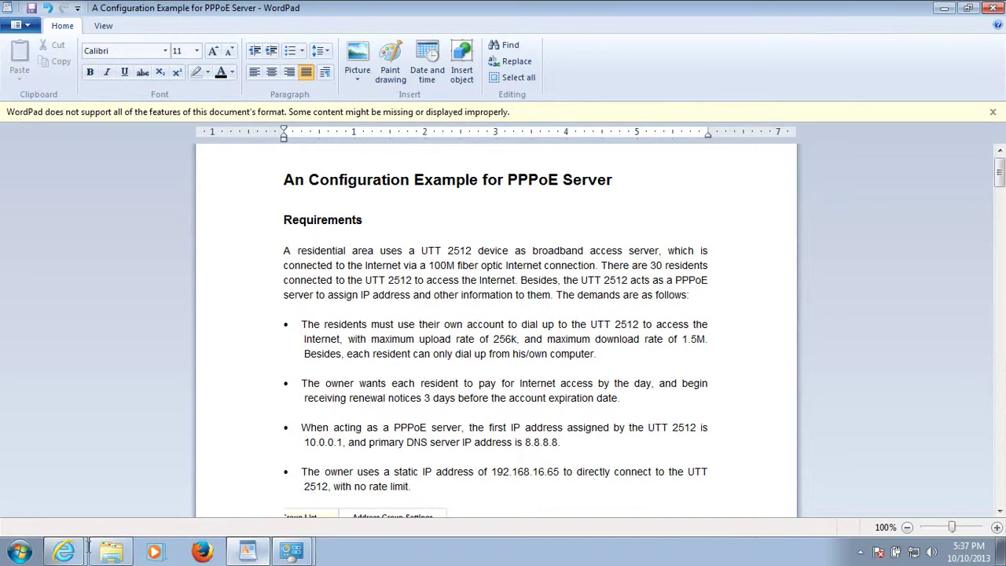
On the Security Address Group page, enter the PPPoEClient group with members 10.0.0.1–10.0.0.50.
left_click(75, 554)
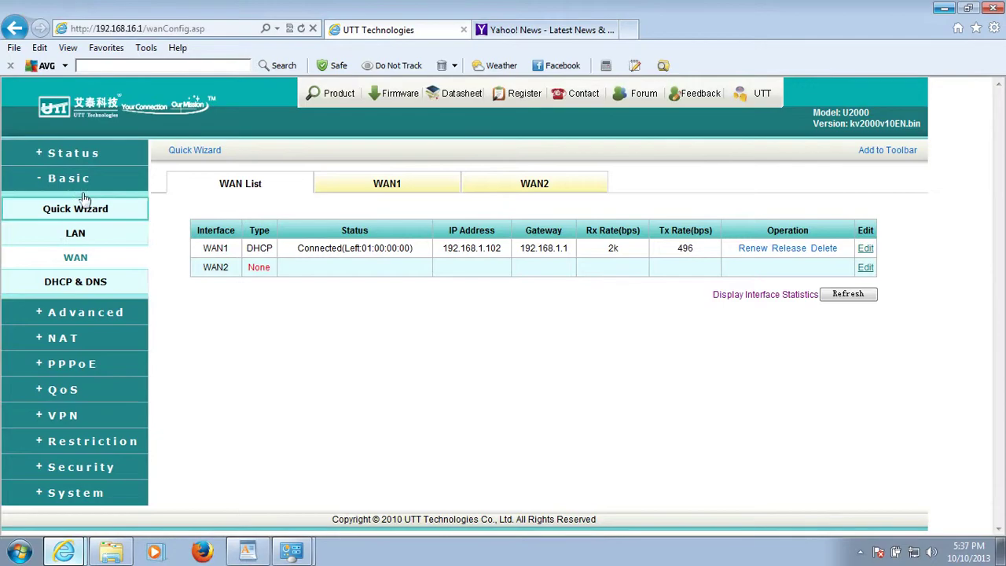
left_click(84, 187)
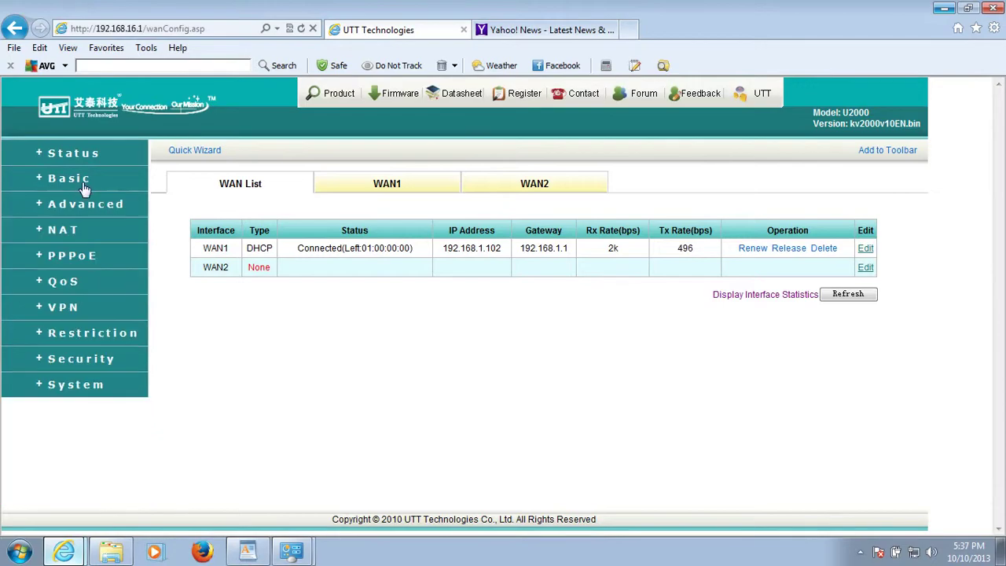
left_click(81, 359)
scroll(86, 452, "down", 1)
left_click(89, 447)
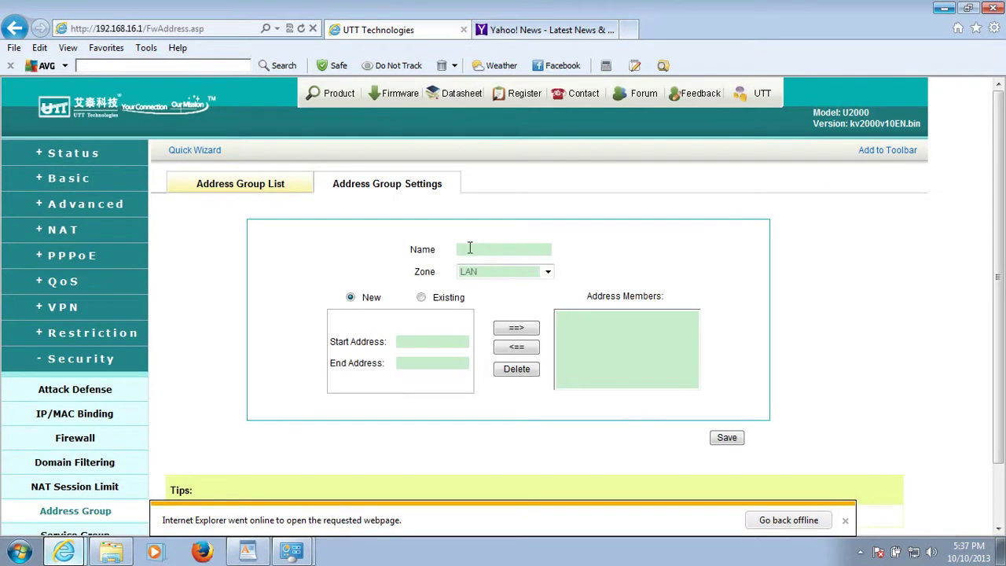
type("PF")
type("PoE Clien")
left_click(416, 342)
type("10.1")
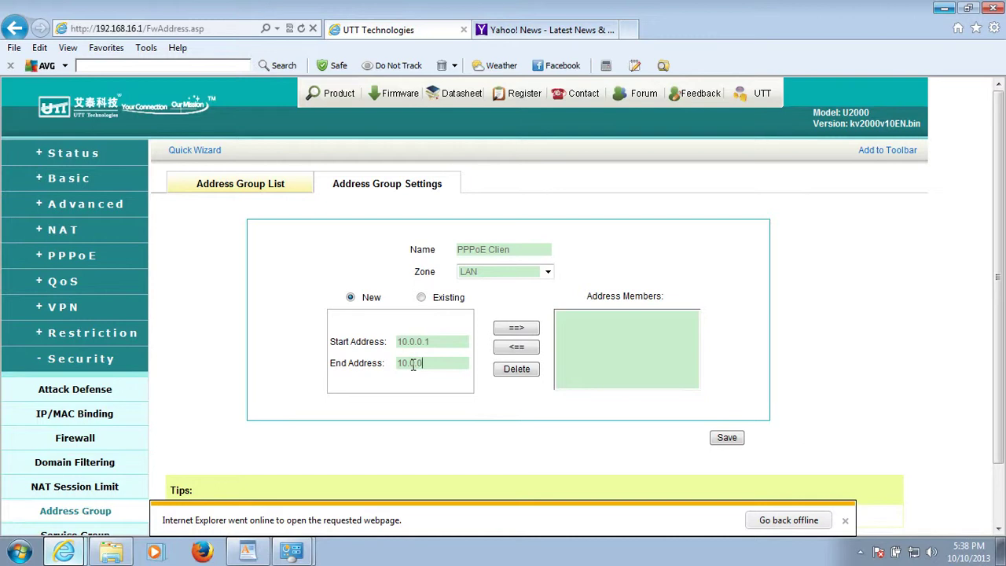
left_click(413, 366)
type("10.0.0.50")
left_click(517, 329)
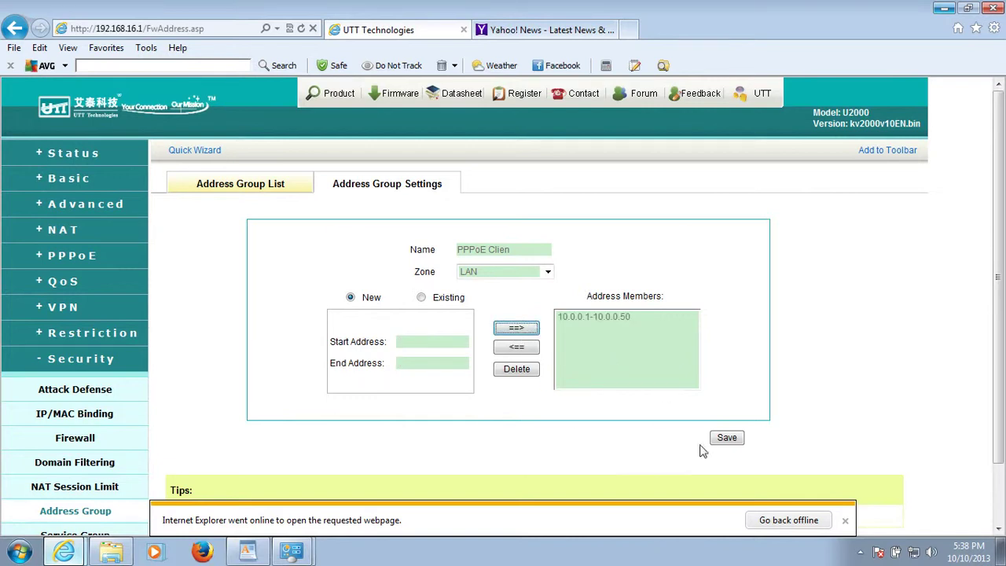
Remove the invalid space to make the group name PPPoEClient, and save the group.
left_click(723, 438)
left_click(635, 329)
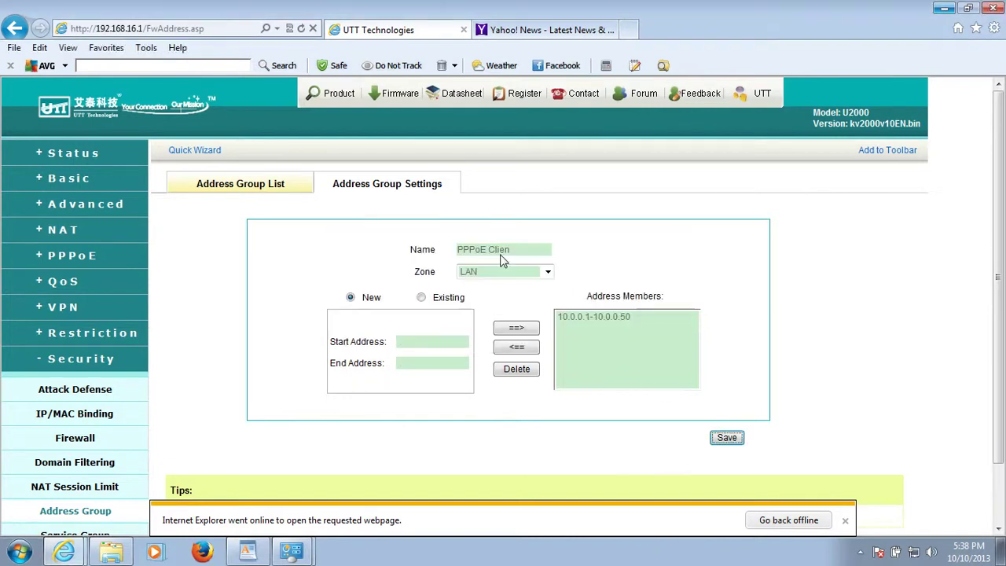
left_click(489, 249)
key("BackSpace")
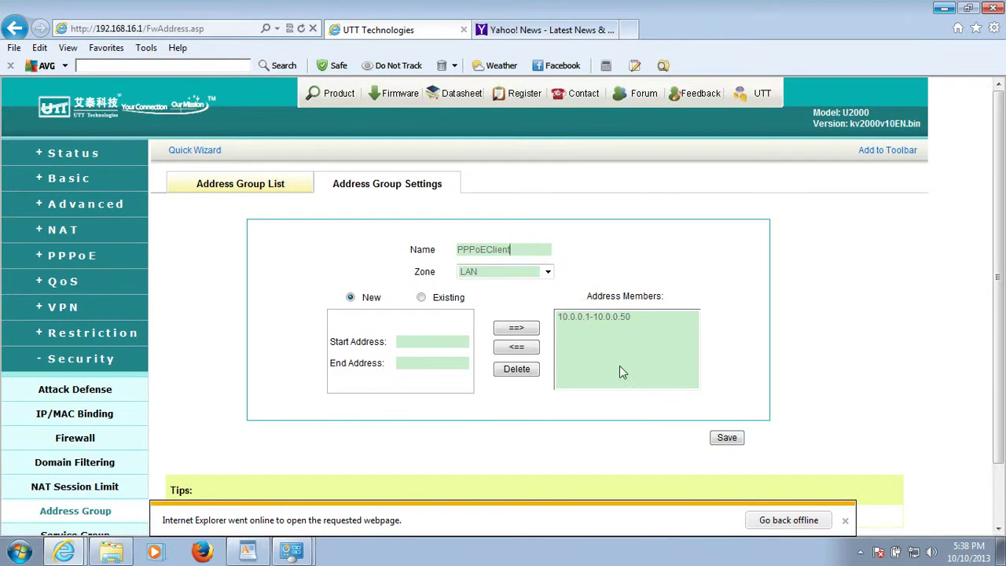
type("t")
left_click(724, 437)
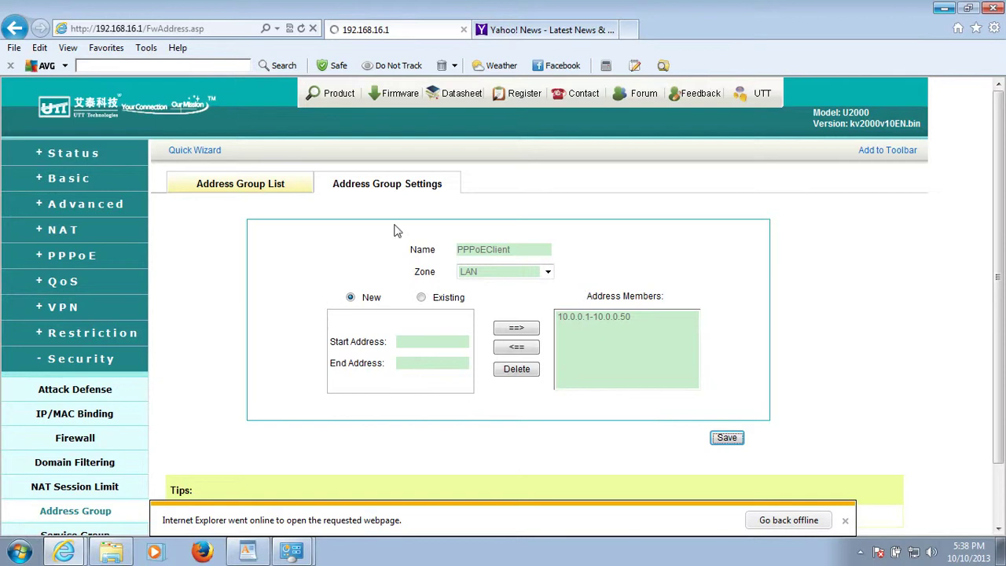
scroll(240, 322, "down", 2)
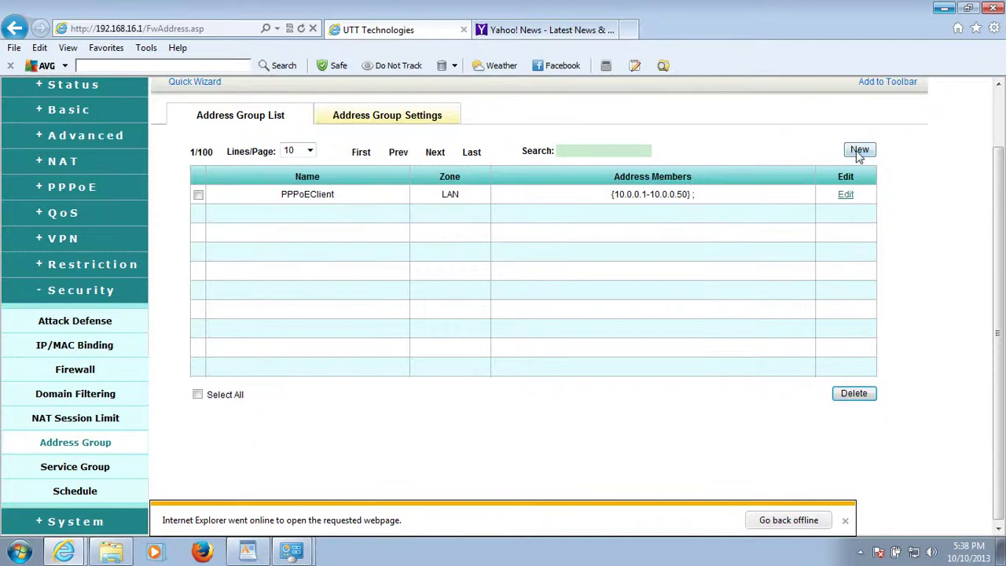
Create a new address group named Admin with the single member 192.168.16.65 and save it.
left_click(859, 156)
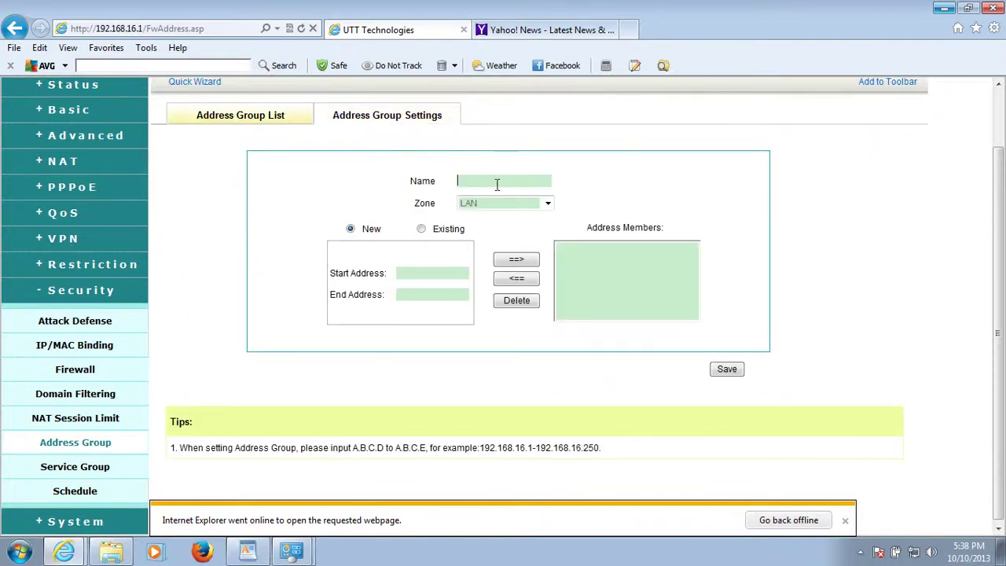
type("Asdmi")
key("BackSpace")
key("BackSpace")
key("BackSpace")
key("BackSpace")
type("dmi")
left_click(421, 271)
type("192.168")
type("19")
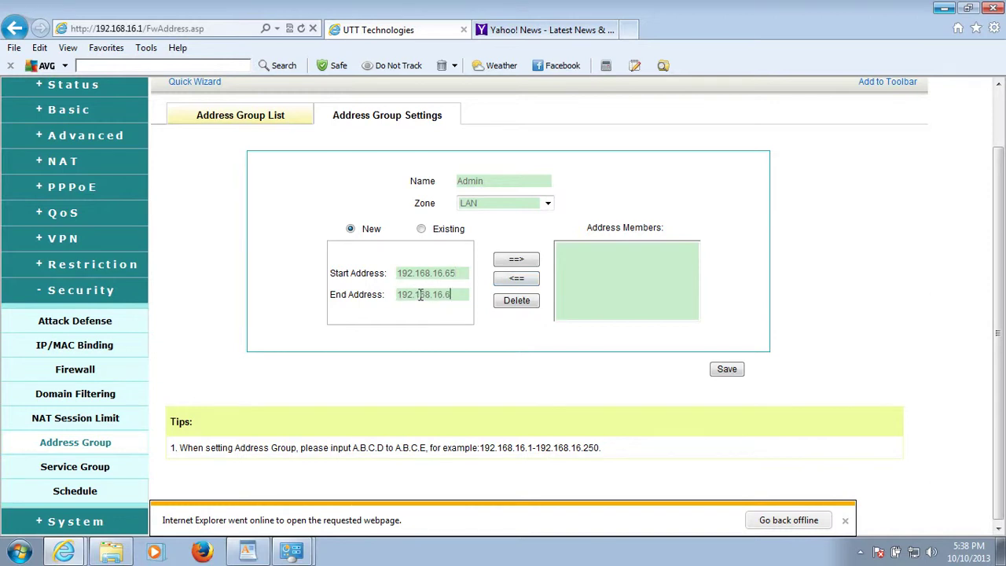
left_click(522, 262)
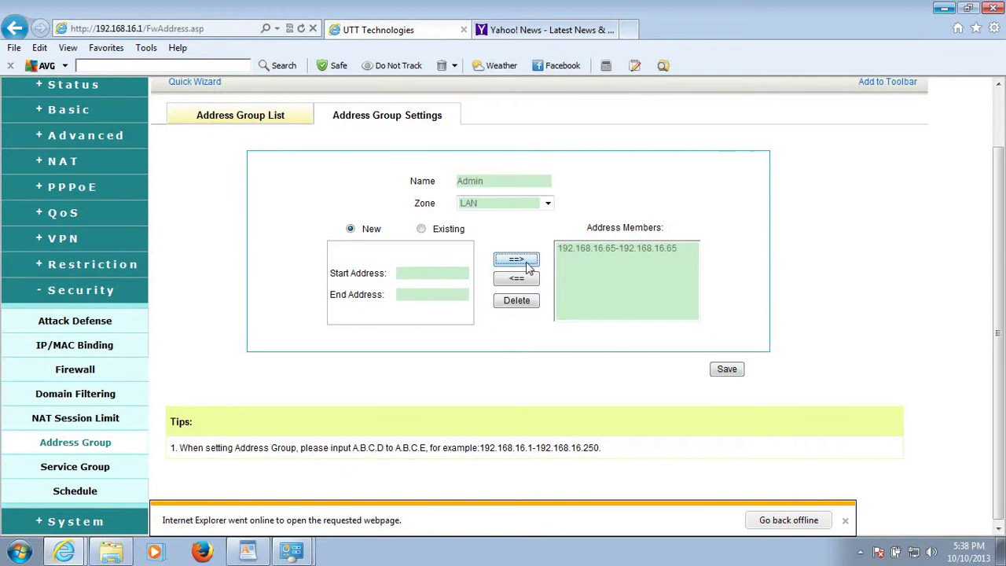
left_click(725, 370)
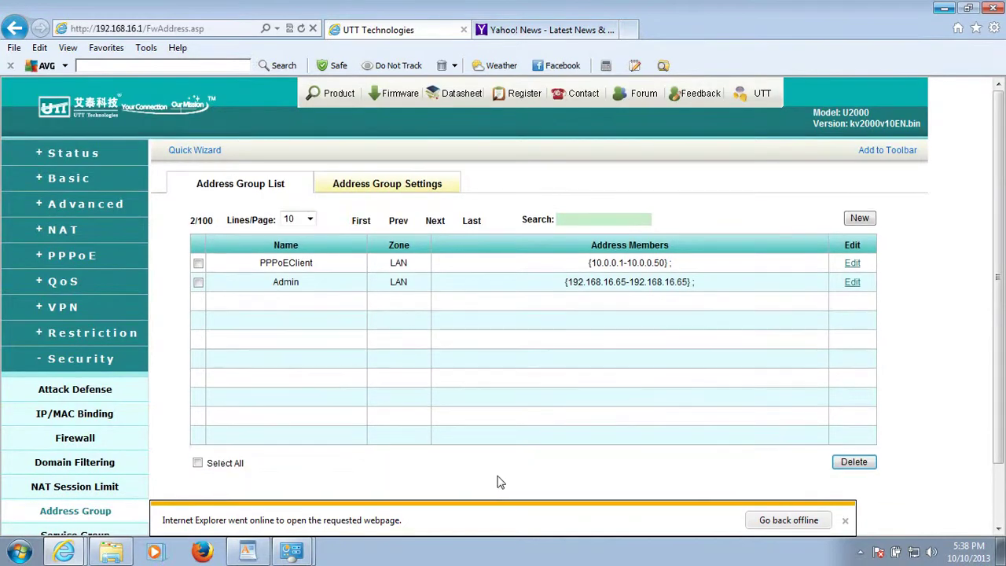
Enable the PPPoE server with start IP 10.0.0.1, 100 addresses and primary DNS 8.8.8.8.
left_click(110, 366)
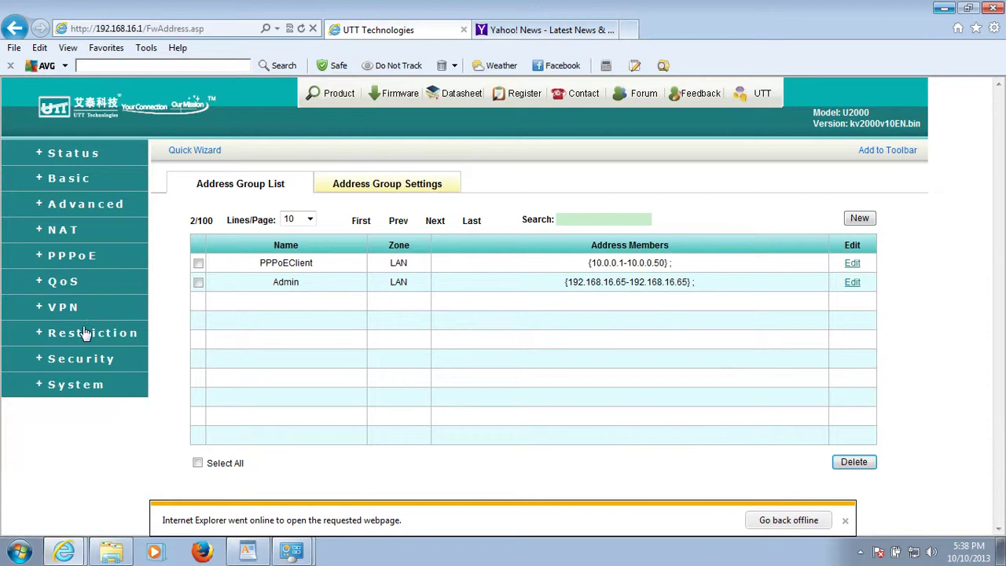
left_click(80, 257)
left_click(92, 291)
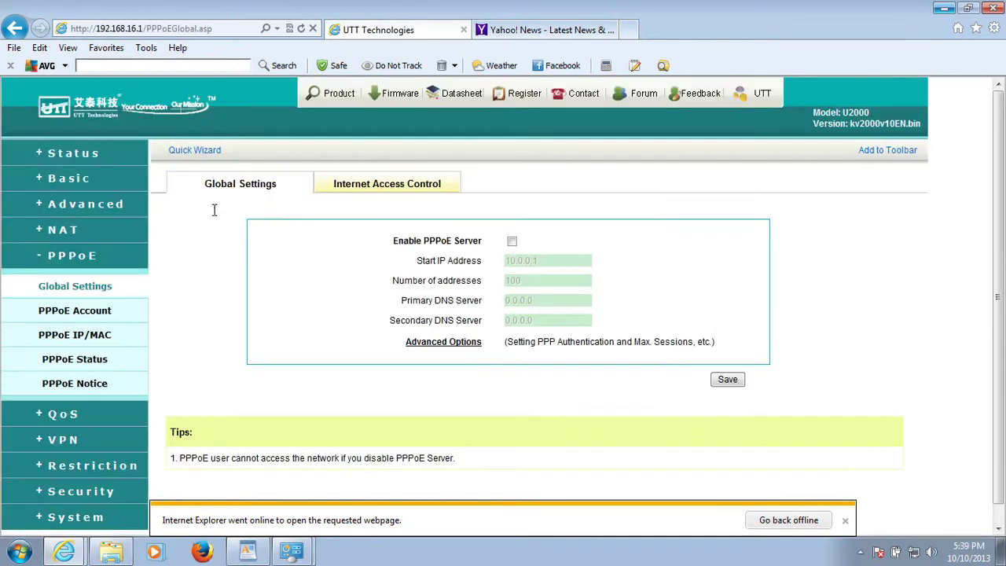
left_click(511, 241)
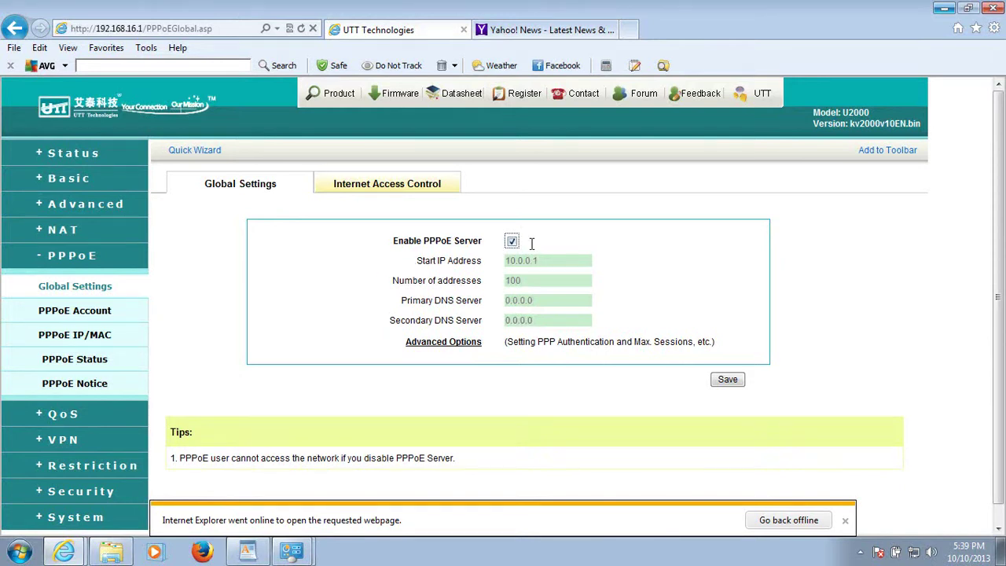
left_click(550, 264)
left_click(529, 283)
key("Tab")
type("8")
left_click(729, 383)
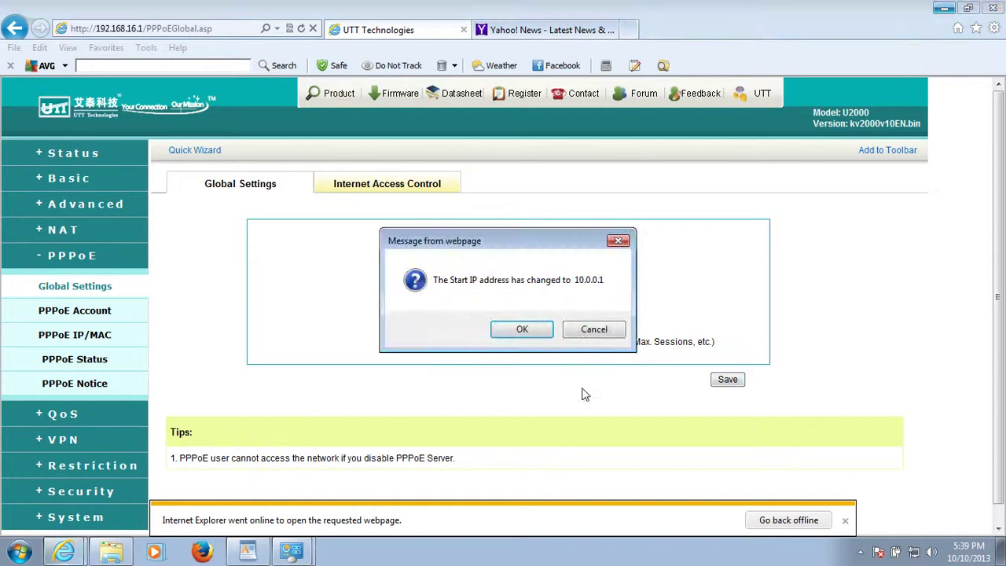
left_click(522, 329)
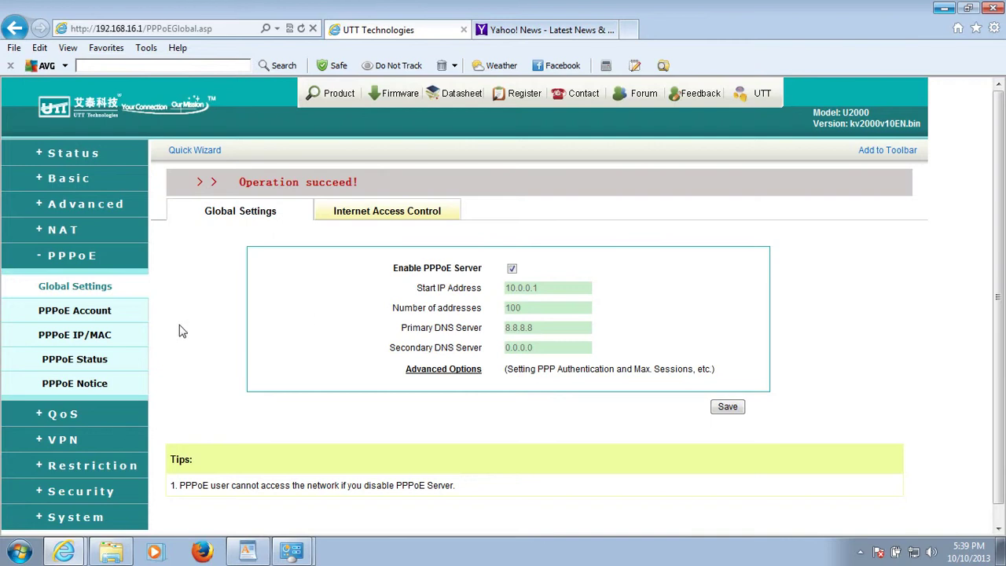
On the PPPoE Account Settings page, enter the new account's user name and password.
left_click(107, 315)
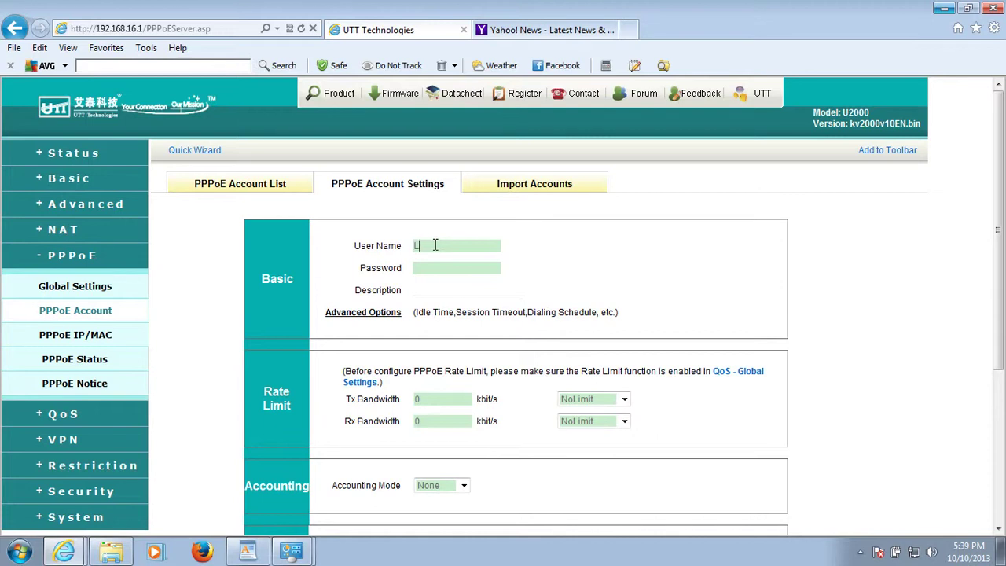
left_click(430, 269)
scroll(430, 314, "down", 3)
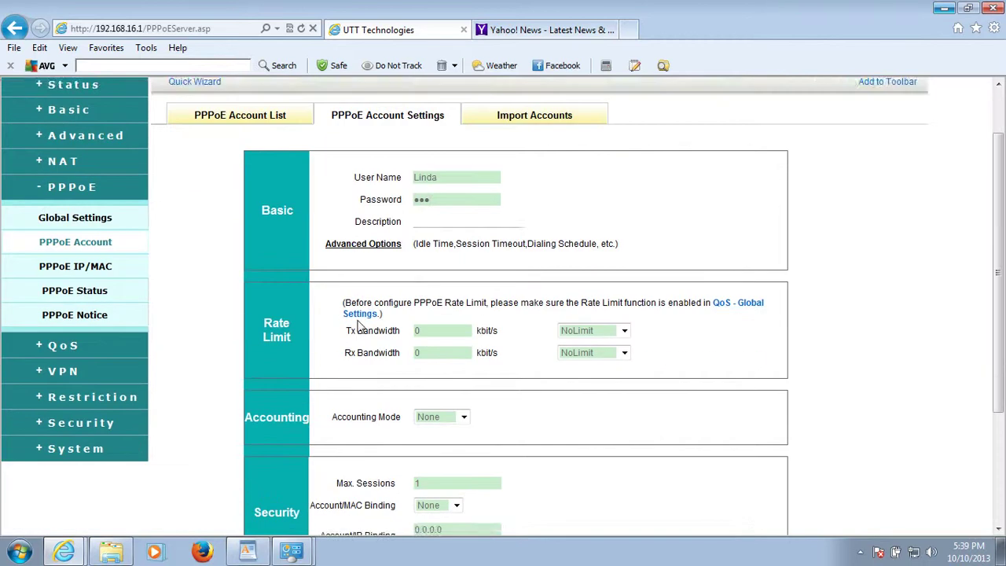
left_click(464, 348)
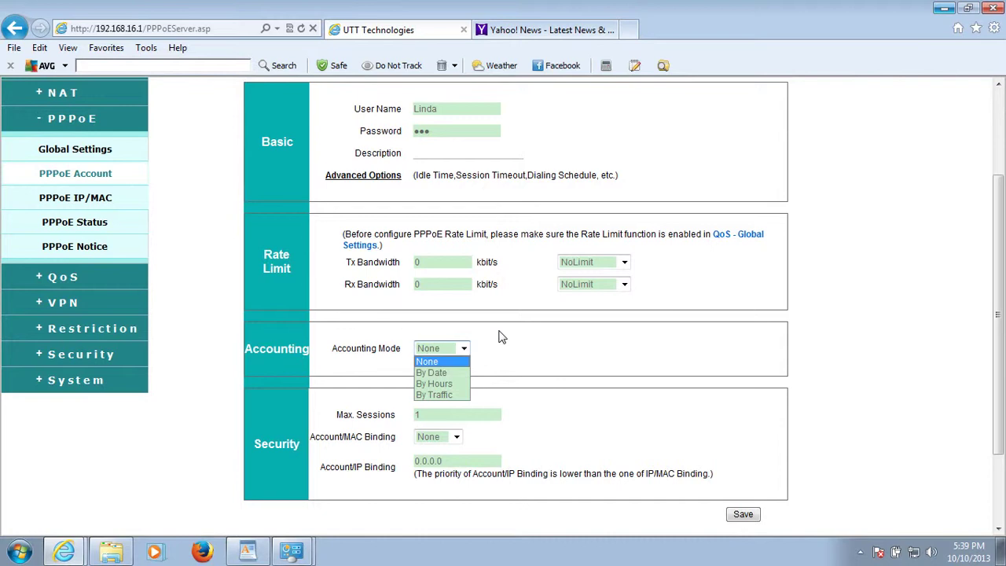
Set the account to By Date accounting from 2013-10-1 to 2013-10-10.
left_click(434, 372)
scroll(368, 353, "up", 2)
scroll(348, 424, "down", 2)
left_click(447, 371)
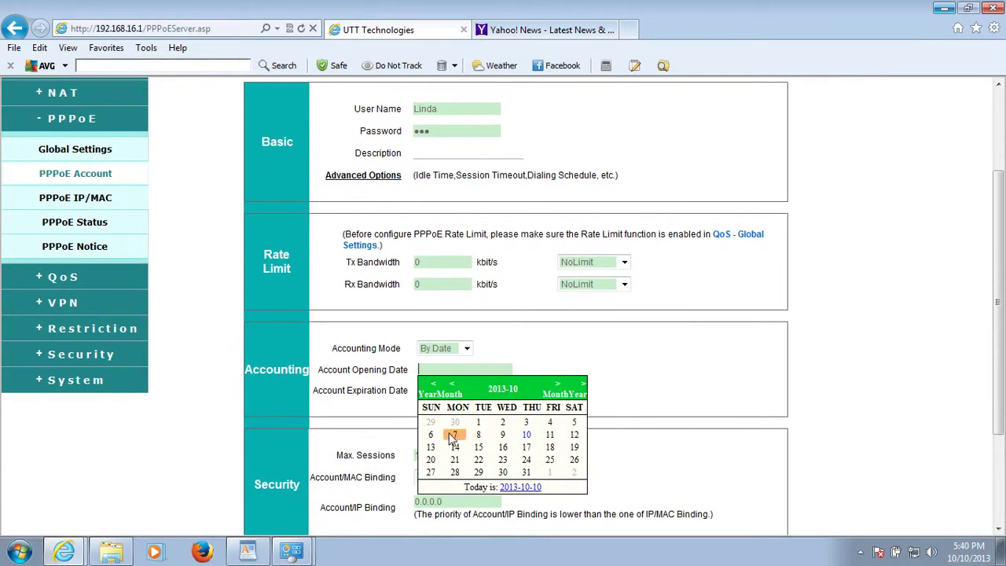
left_click(480, 424)
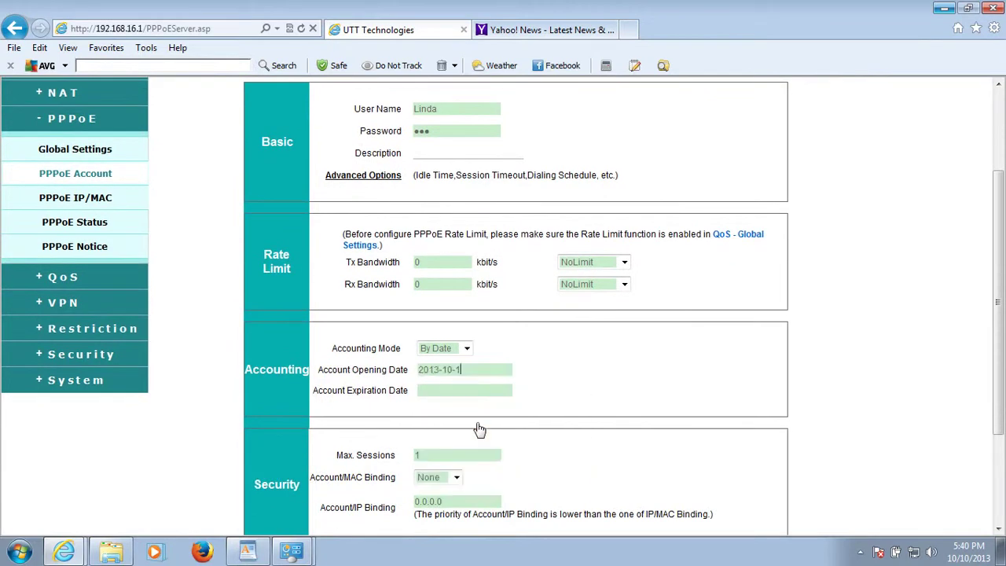
left_click(477, 393)
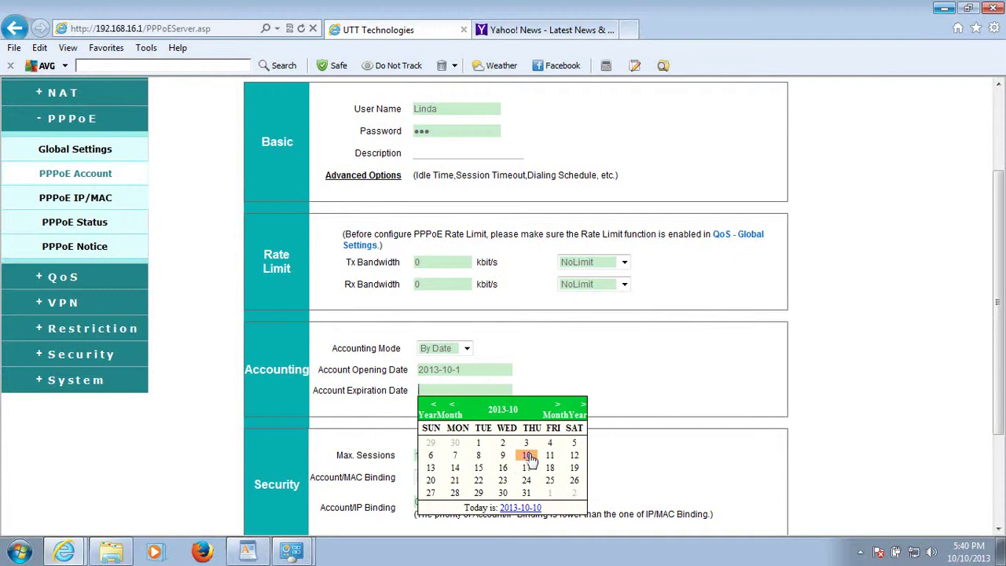
left_click(526, 455)
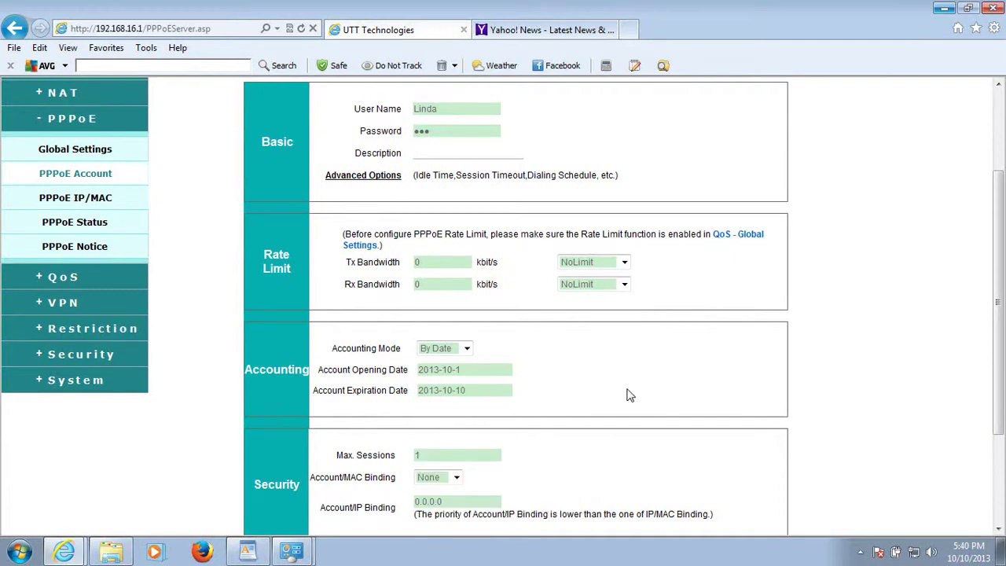
Set Account/MAC Binding to Auto and save the new PPPoE account.
scroll(627, 394, "down", 2)
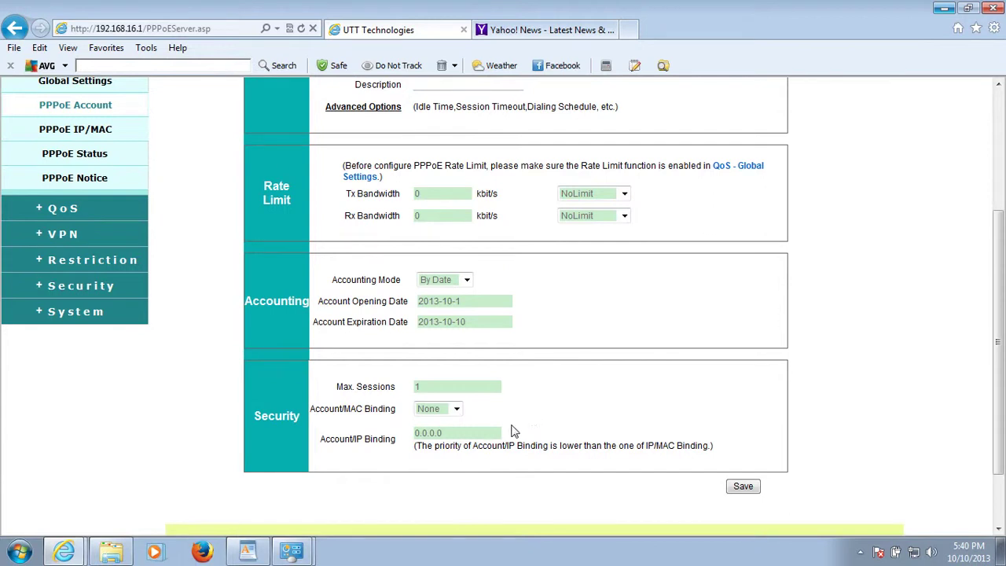
left_click(457, 410)
left_click(447, 440)
left_click(456, 410)
left_click(456, 410)
left_click(338, 423)
scroll(519, 402, "up", 1)
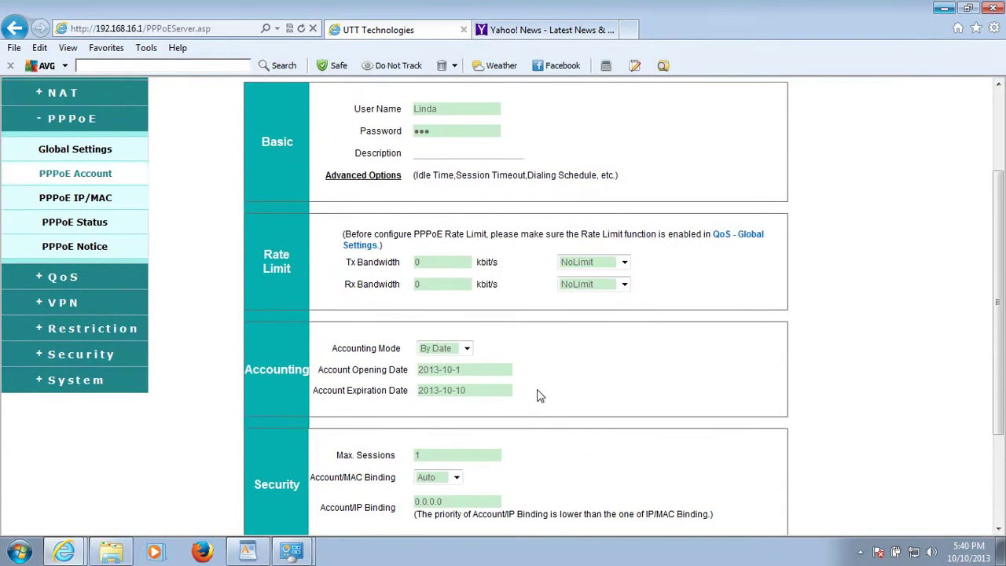
scroll(541, 361, "up", 1)
scroll(517, 328, "down", 3)
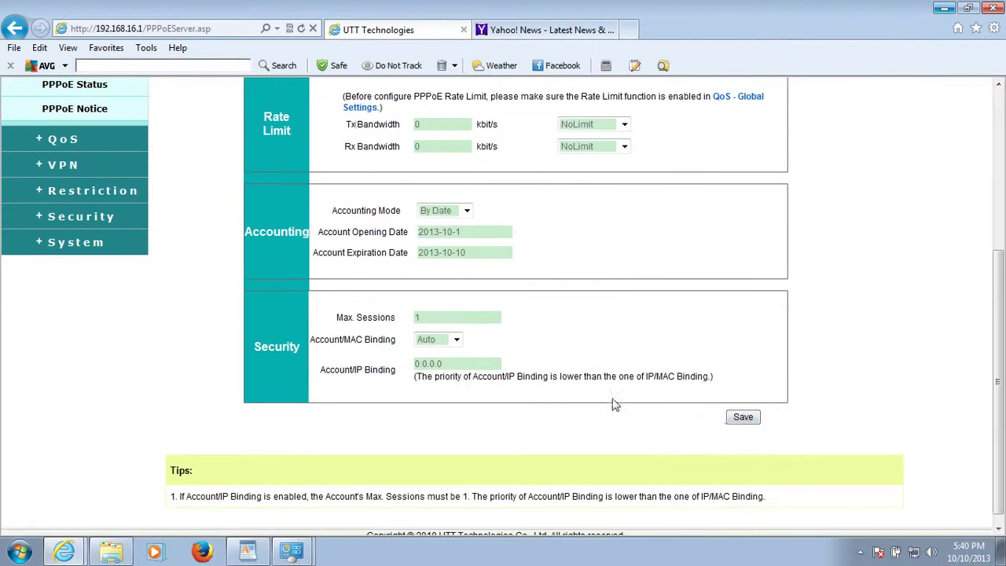
left_click(740, 417)
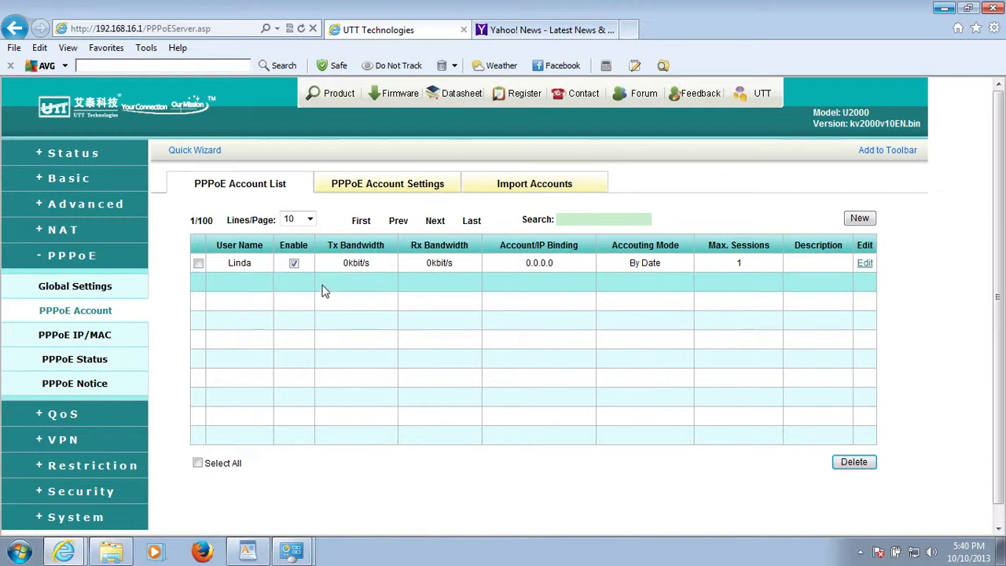
Allow internet access only to PPPoE users, with the Admin group as the exception.
left_click(105, 289)
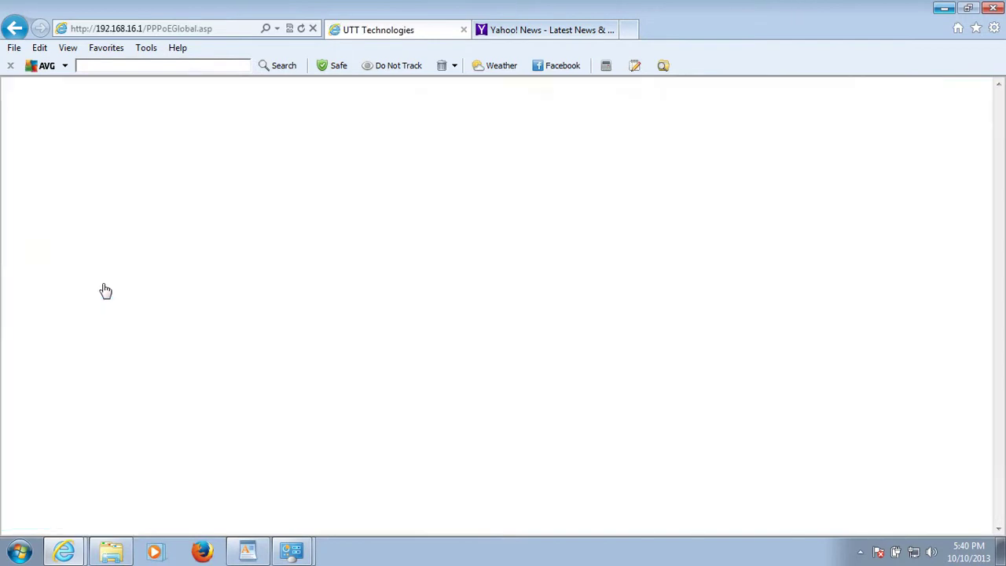
left_click(408, 182)
left_click(521, 241)
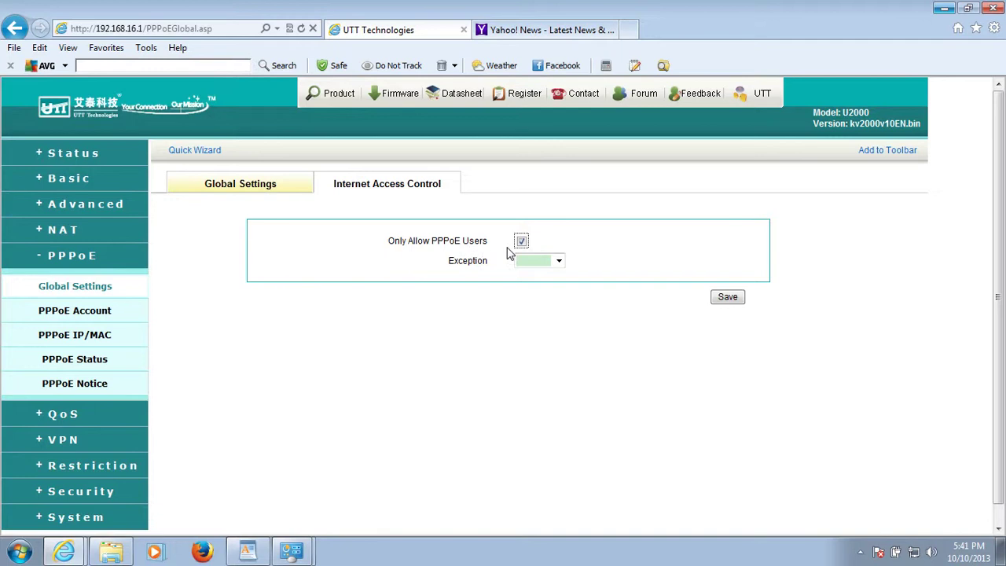
left_click(558, 261)
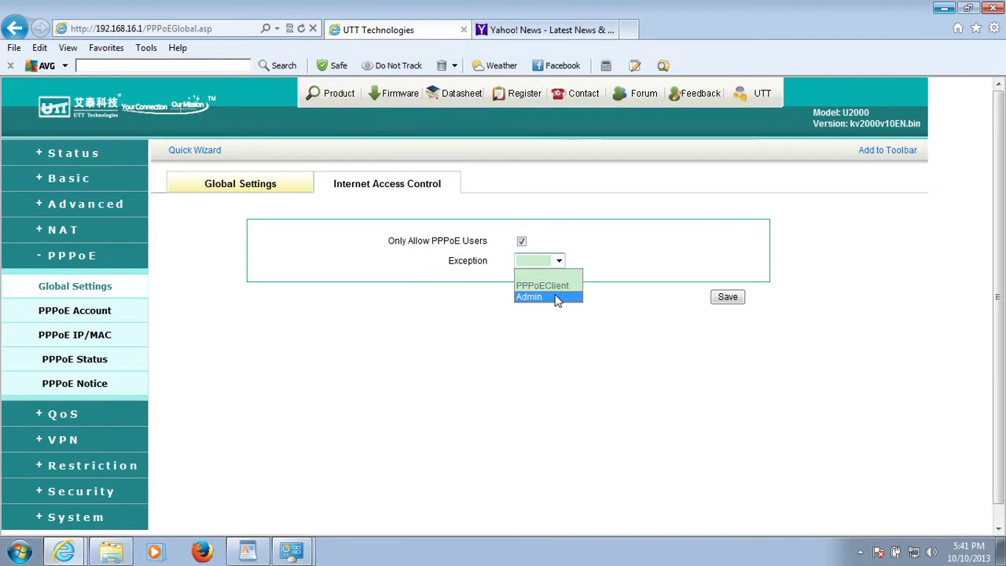
left_click(556, 297)
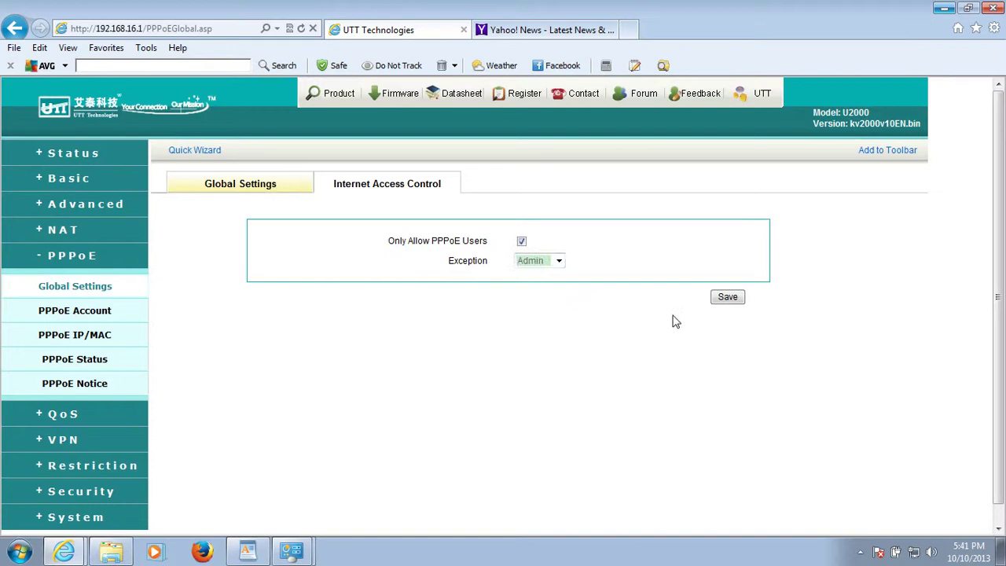
left_click(727, 297)
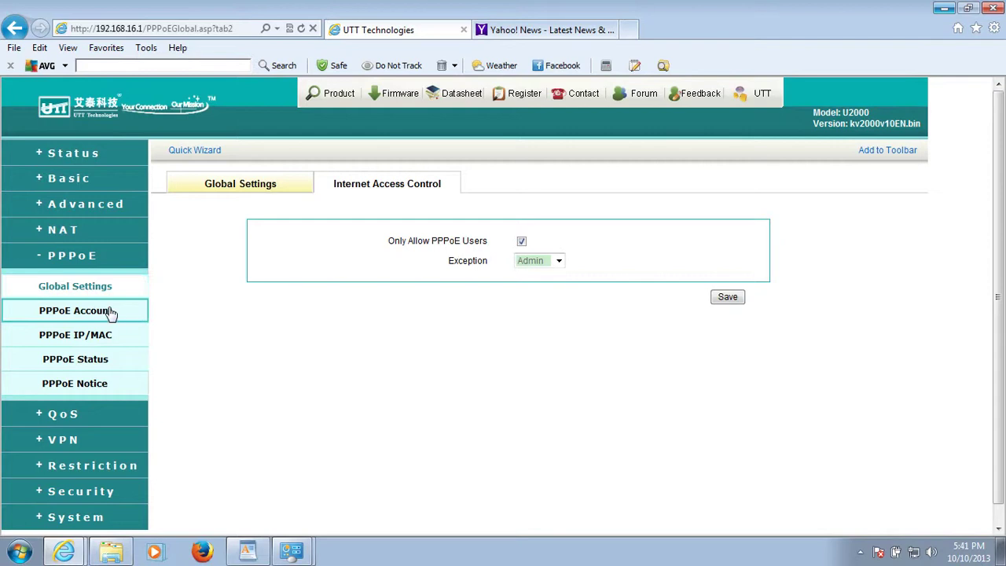
Create a rate-limit rule for PPPoEClient with 512K max upload and 1.5M max download.
left_click(108, 259)
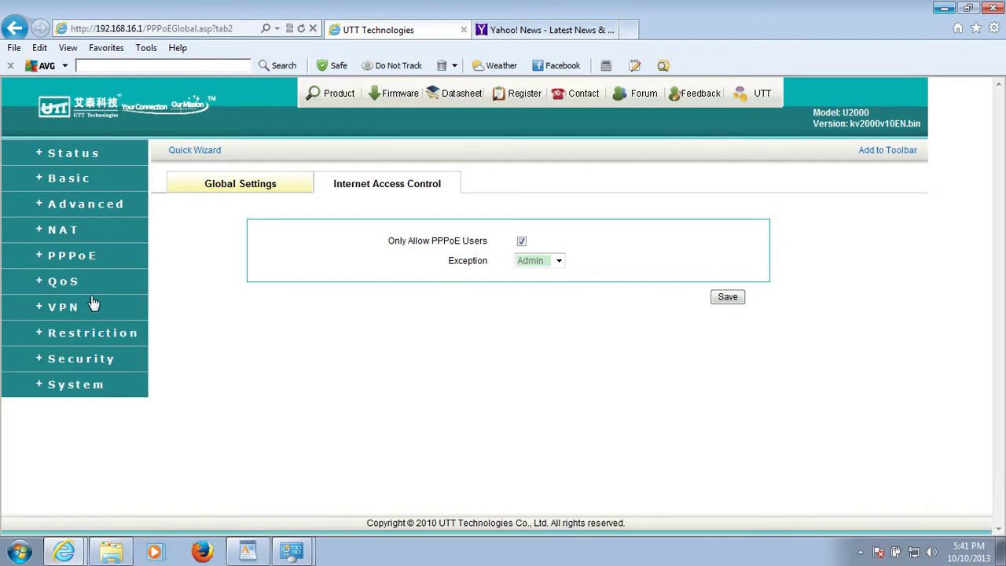
left_click(89, 288)
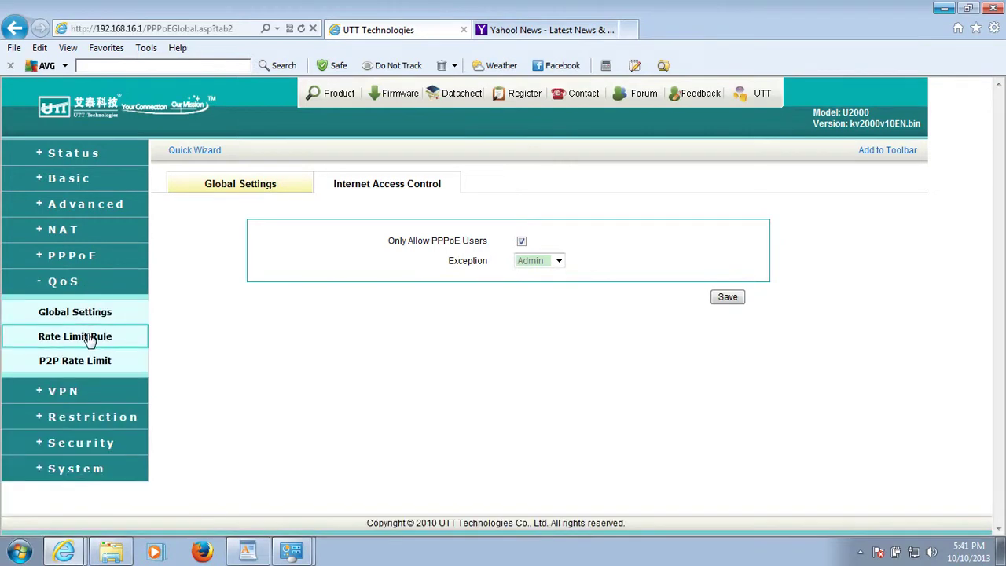
left_click(88, 337)
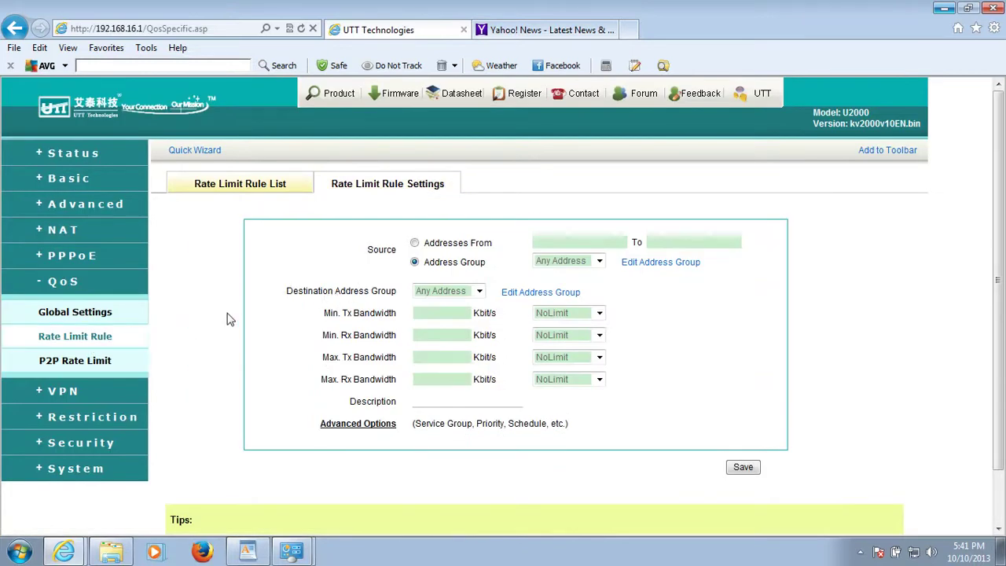
left_click(598, 262)
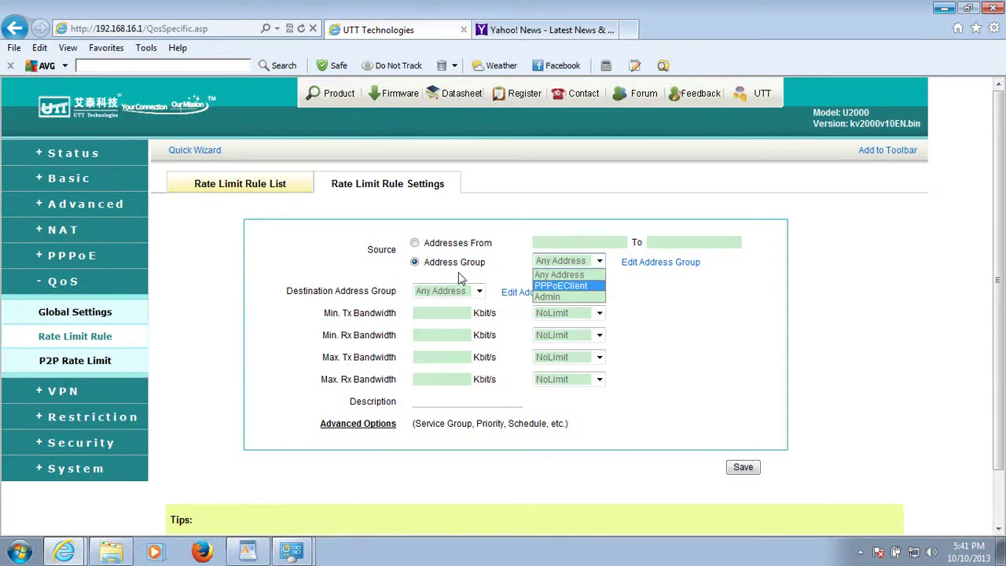
left_click(558, 286)
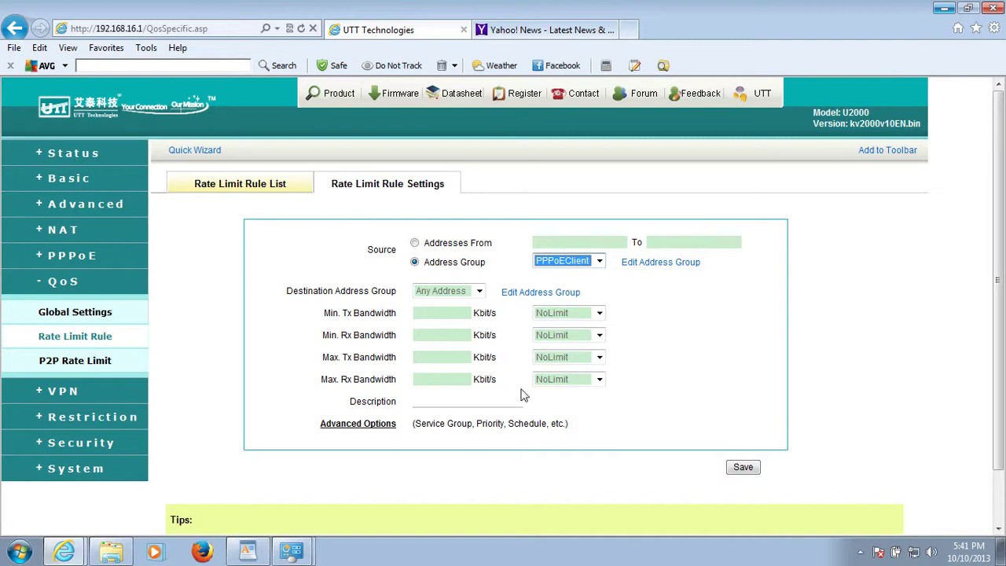
left_click(600, 358)
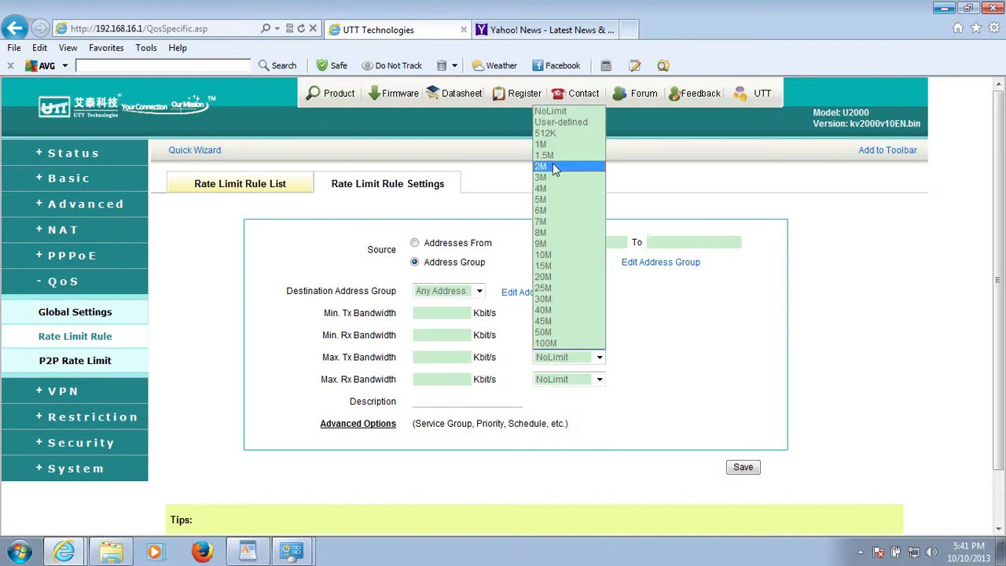
left_click(558, 135)
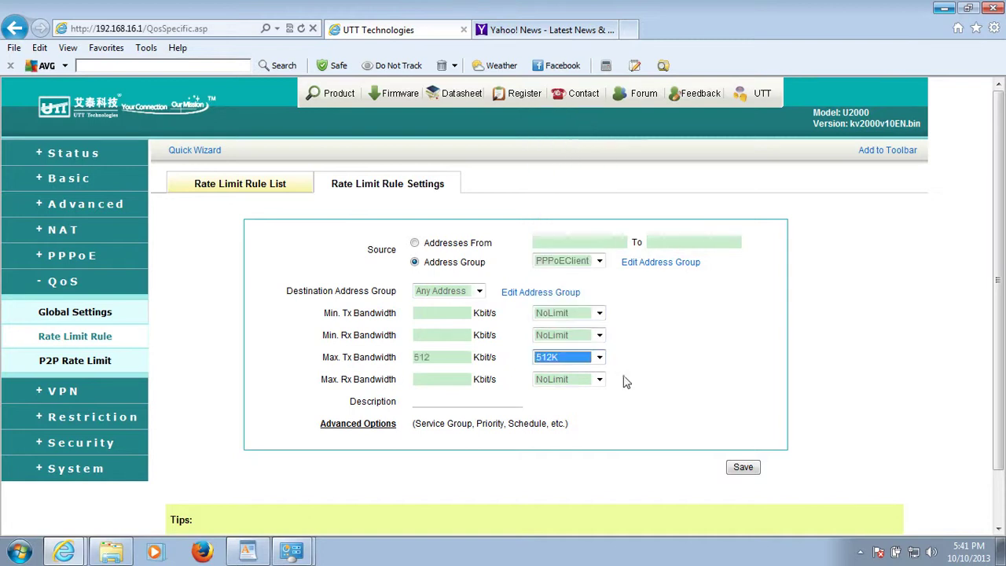
left_click(600, 379)
left_click(559, 177)
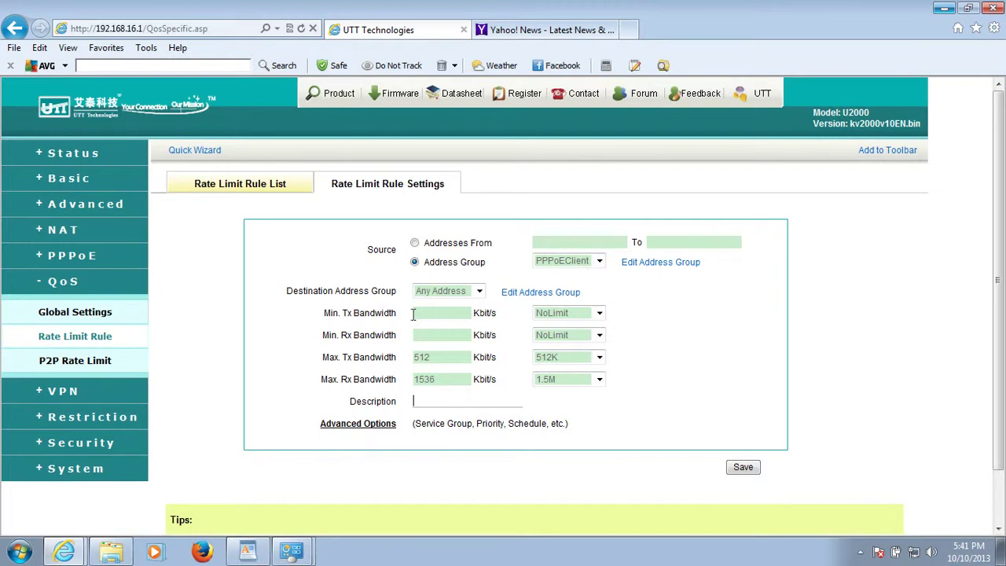
left_click(742, 470)
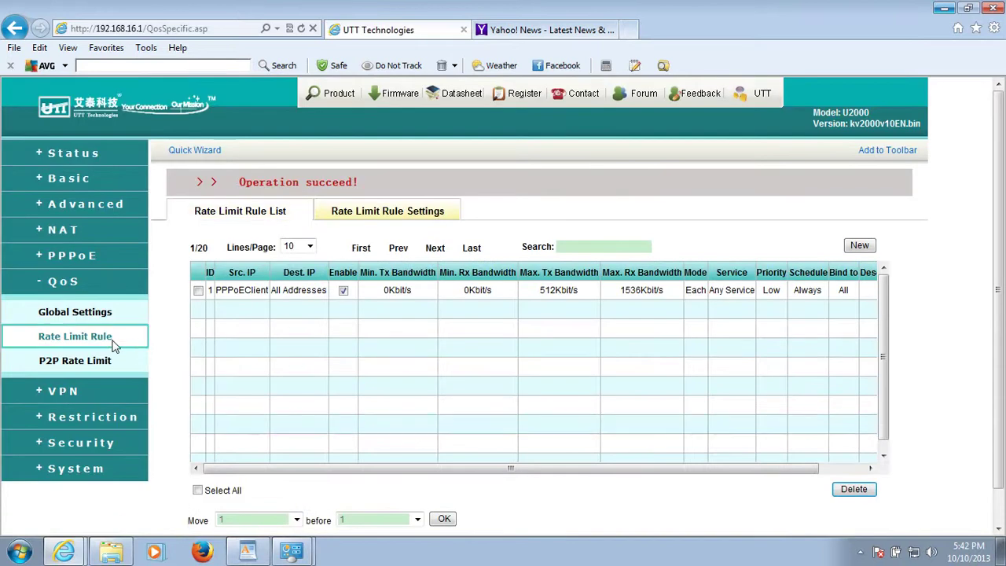
Add a rate-limit rule for the Admin group with bandwidth left at NoLimit and save it.
left_click(859, 246)
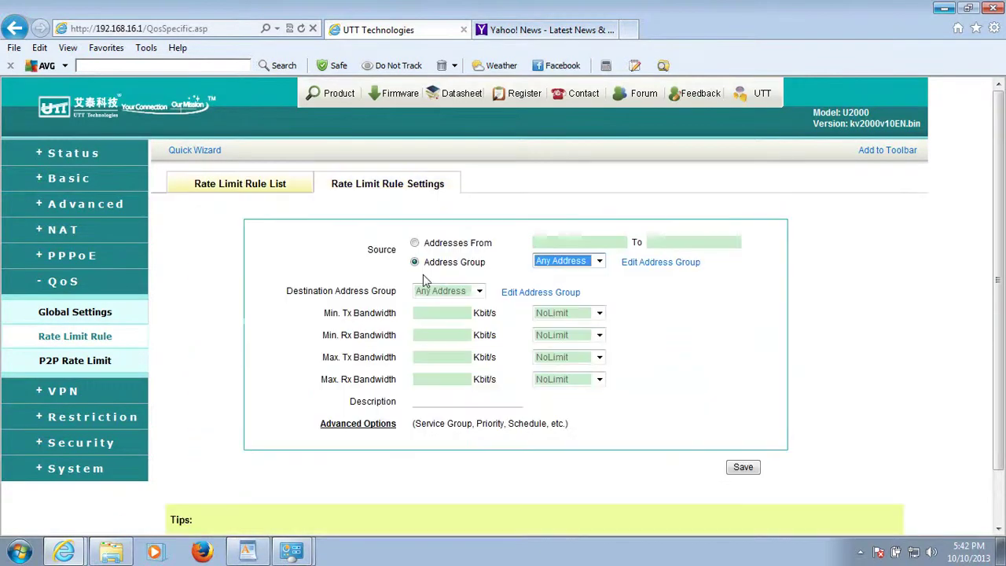
left_click(599, 261)
left_click(576, 298)
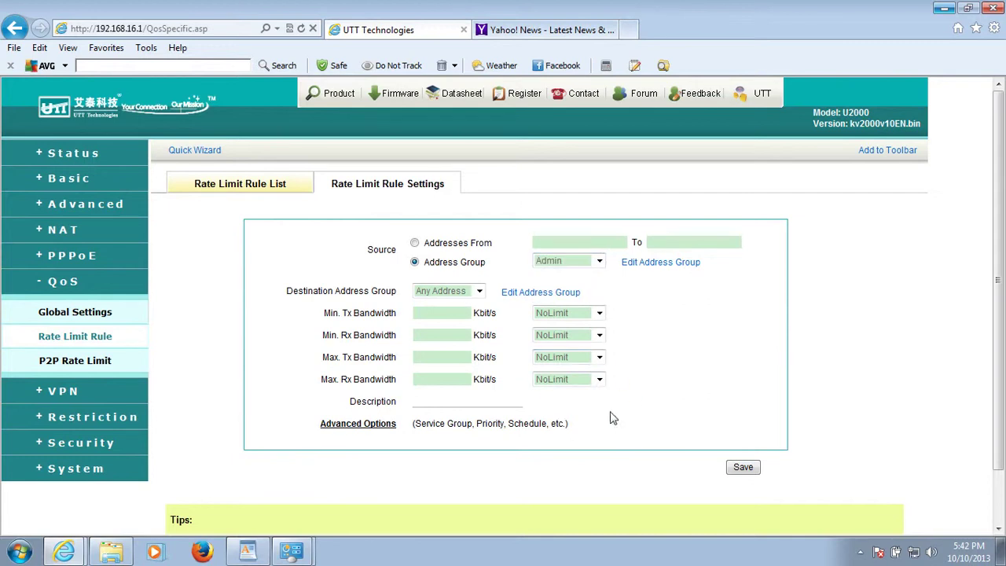
left_click(599, 357)
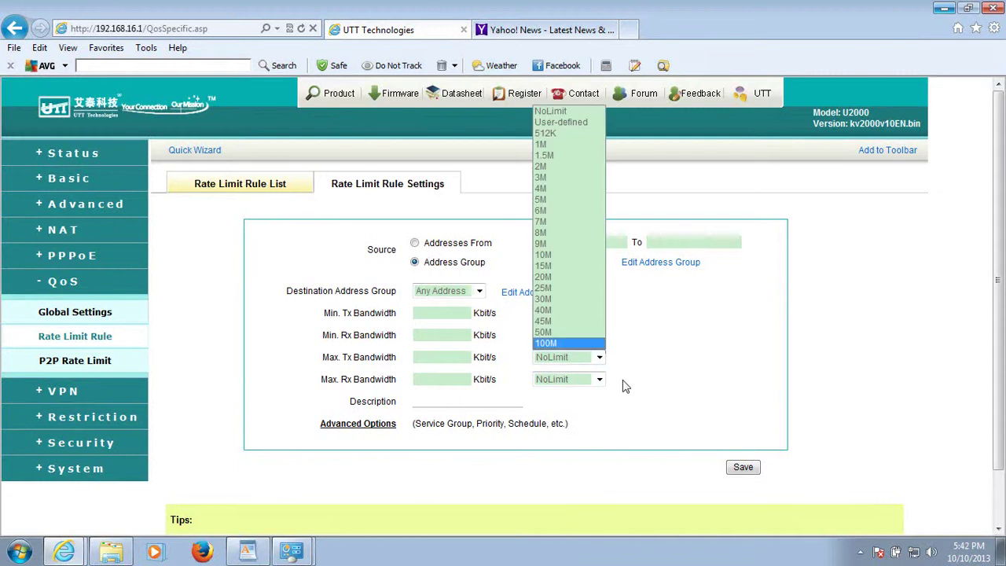
left_click(553, 362)
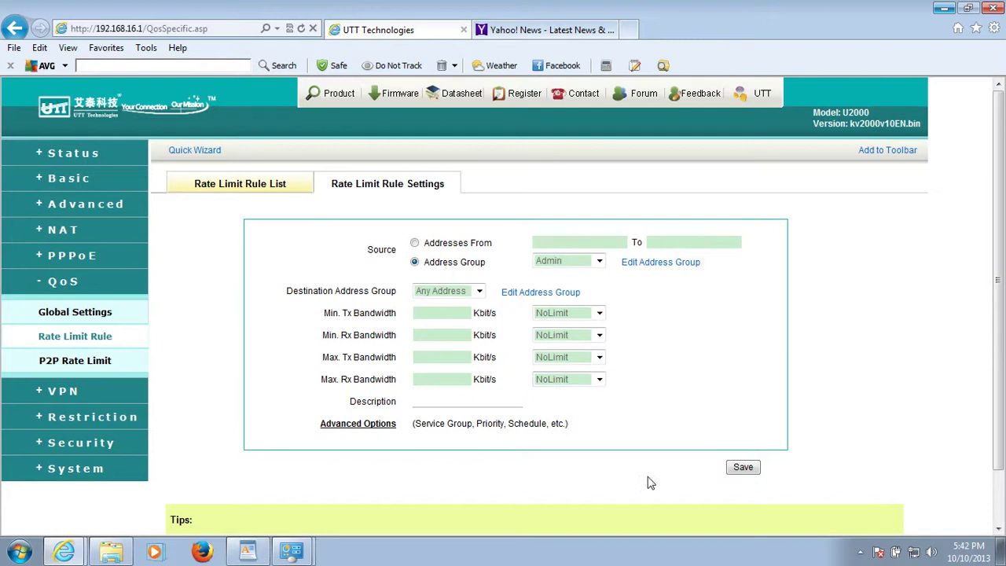
left_click(742, 470)
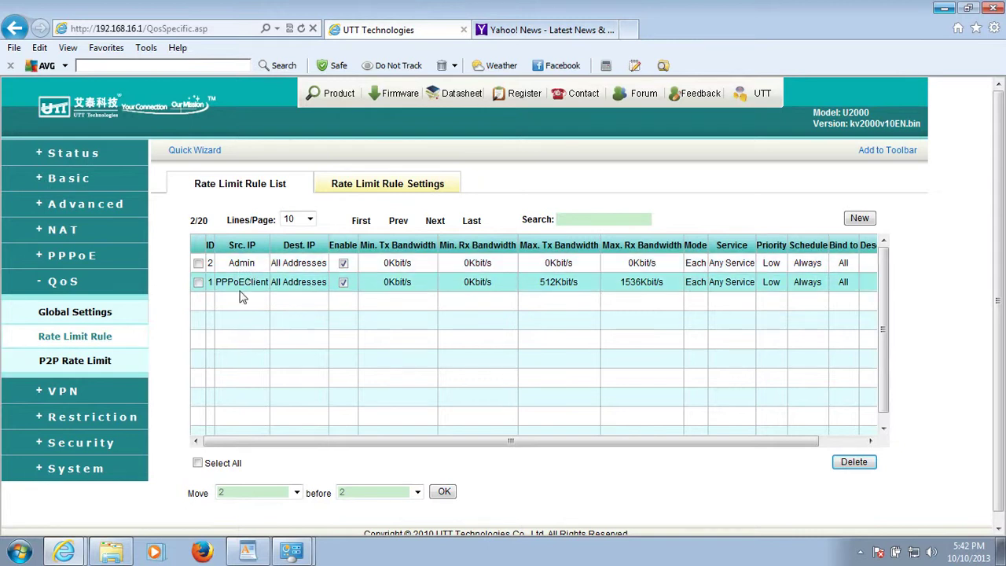
left_click(102, 291)
Go to the IP/MAC Binding Settings form under Security.
left_click(107, 313)
left_click(107, 313)
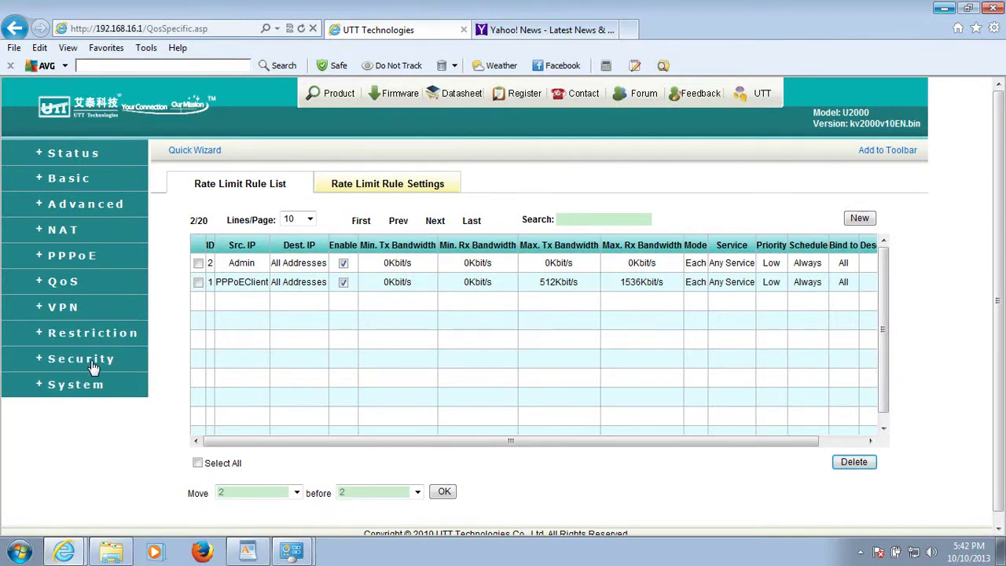
left_click(93, 360)
left_click(82, 417)
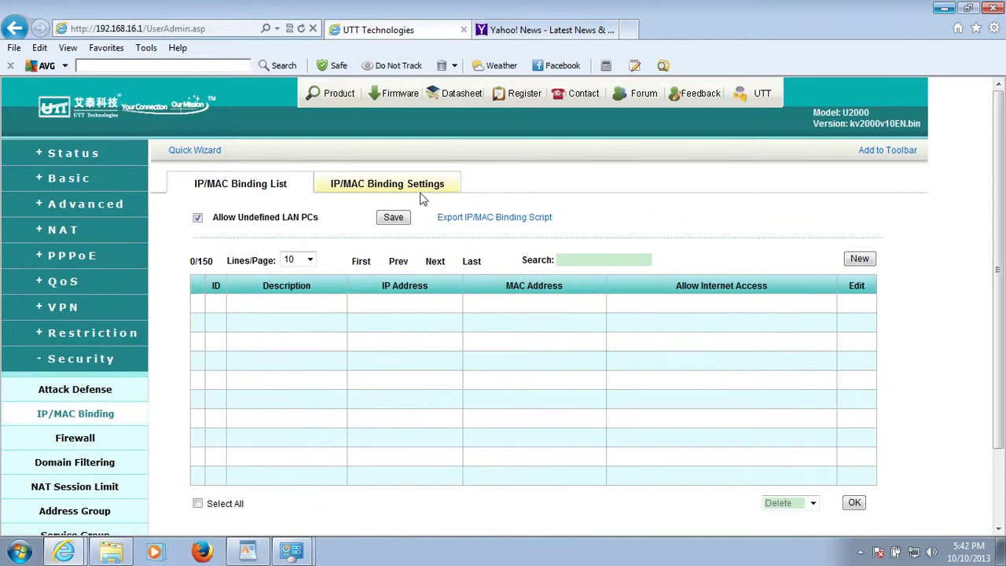
left_click(417, 189)
Scan the LAN and bind 192.168.16.65 to its MAC as Admin, with internet access allowed.
left_click(753, 231)
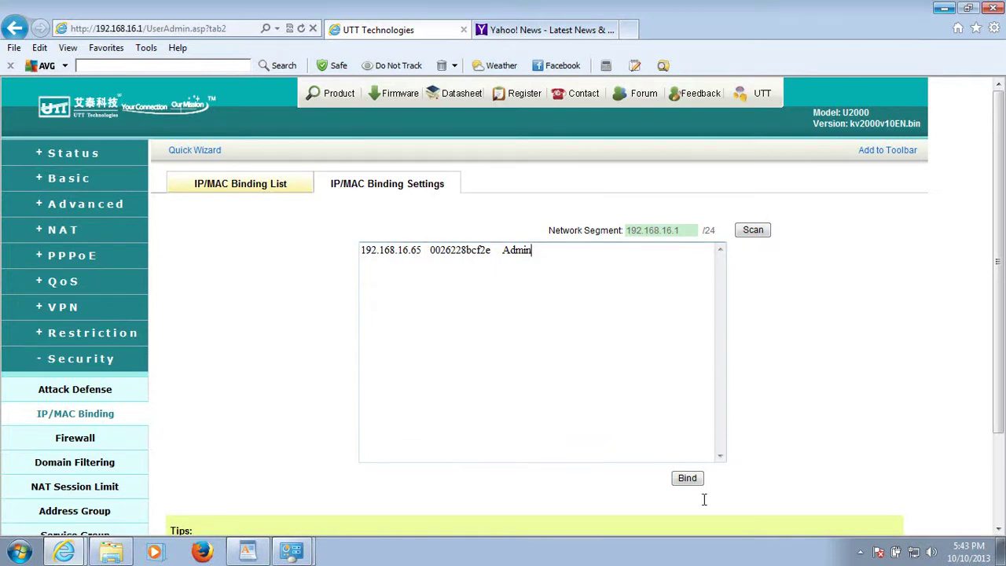
left_click(687, 480)
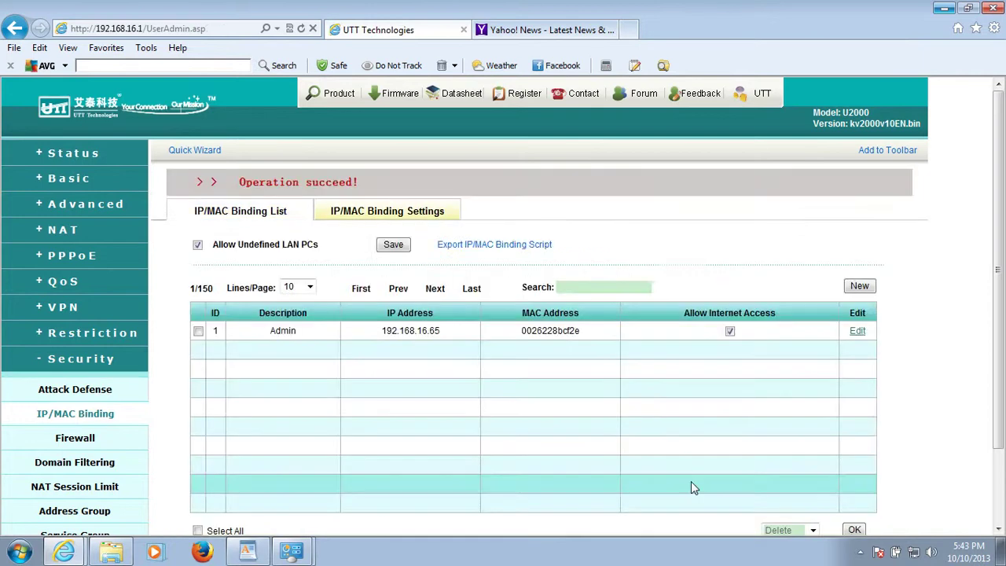
scroll(579, 382, "down", 2)
scroll(582, 384, "up", 2)
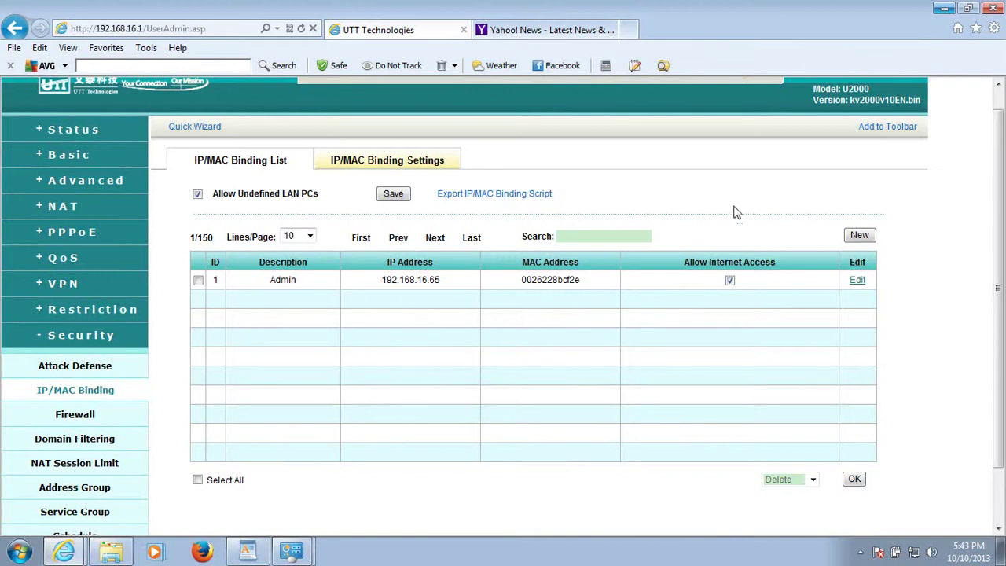
left_click(247, 551)
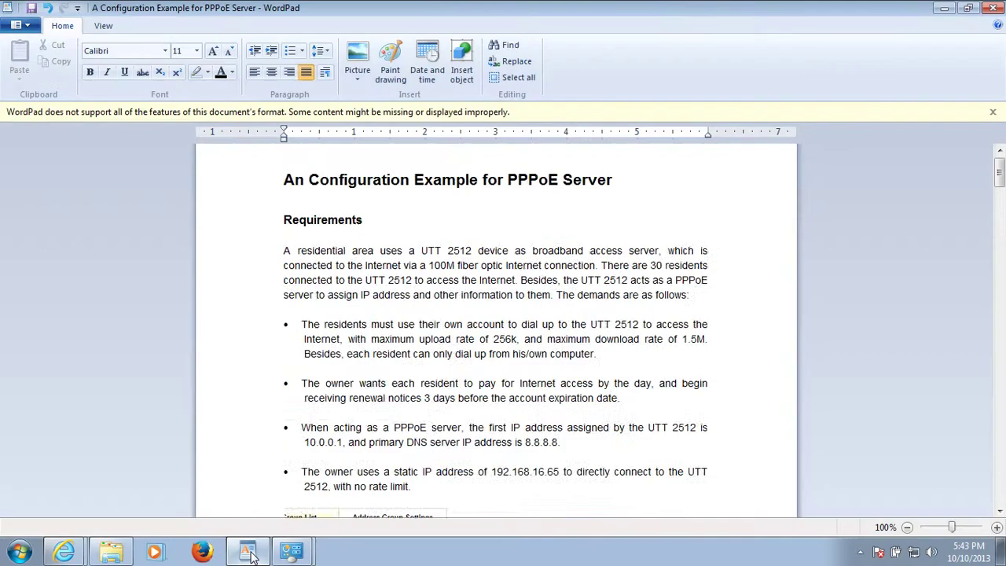
scroll(346, 391, "down", 2)
scroll(338, 365, "up", 2)
scroll(419, 360, "down", 3)
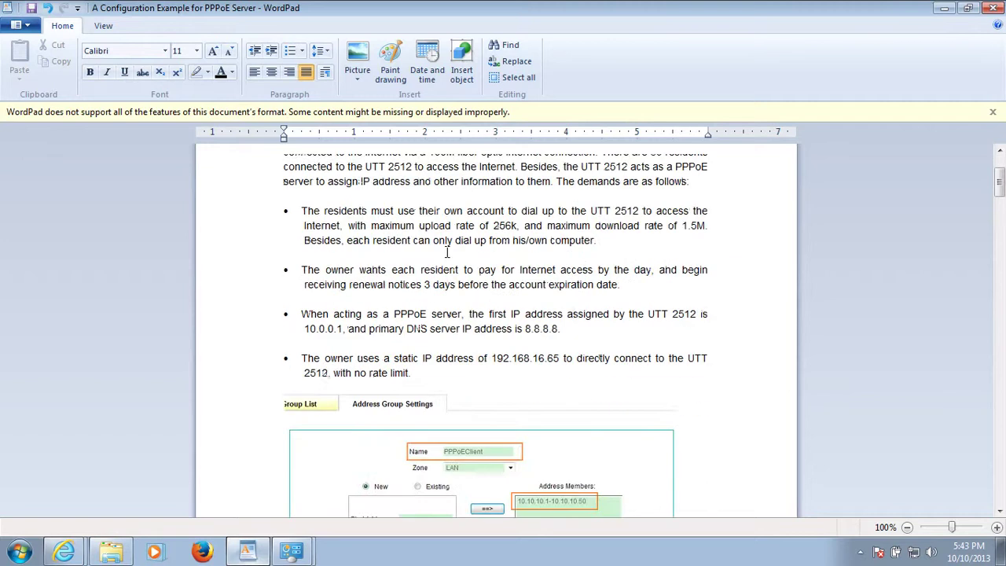
scroll(444, 242, "up", 3)
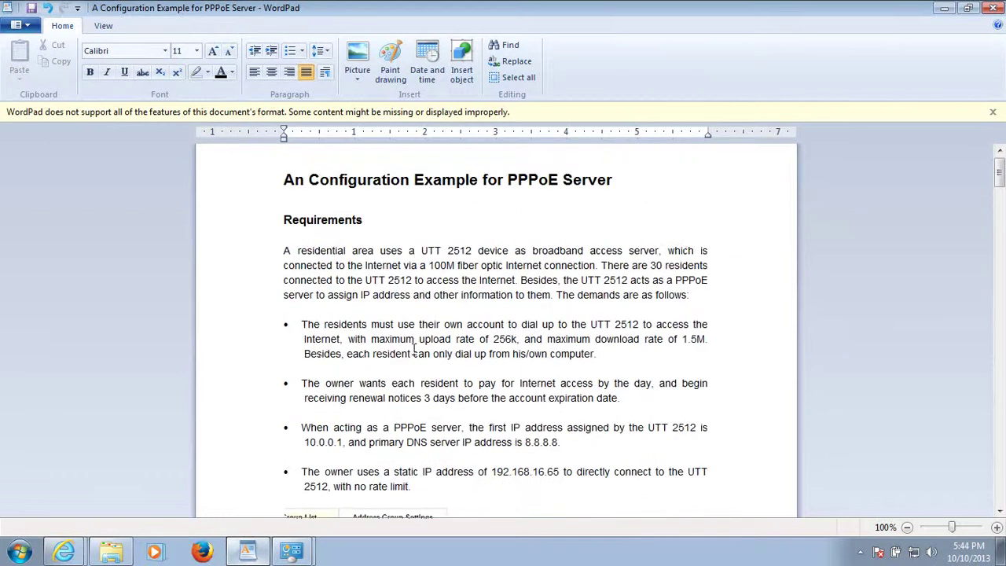
scroll(350, 367, "down", 3)
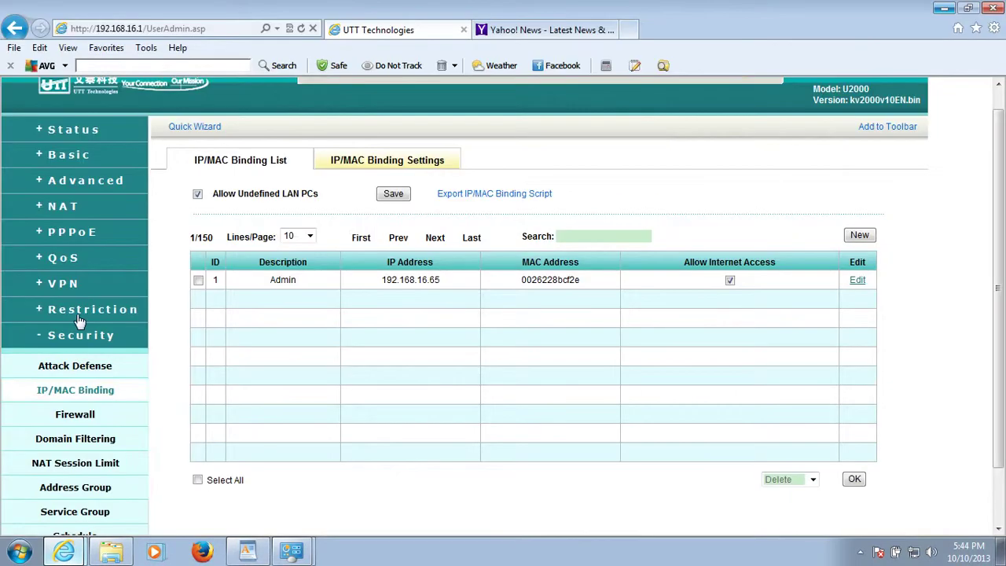
Enable PPPoE expiration notices By Date with 3 remaining days.
left_click(71, 232)
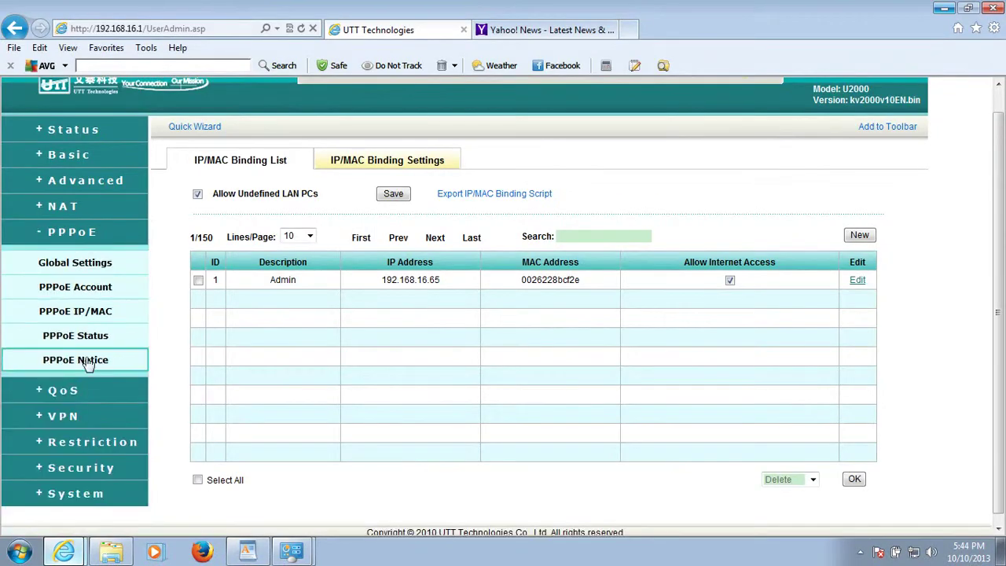
left_click(83, 367)
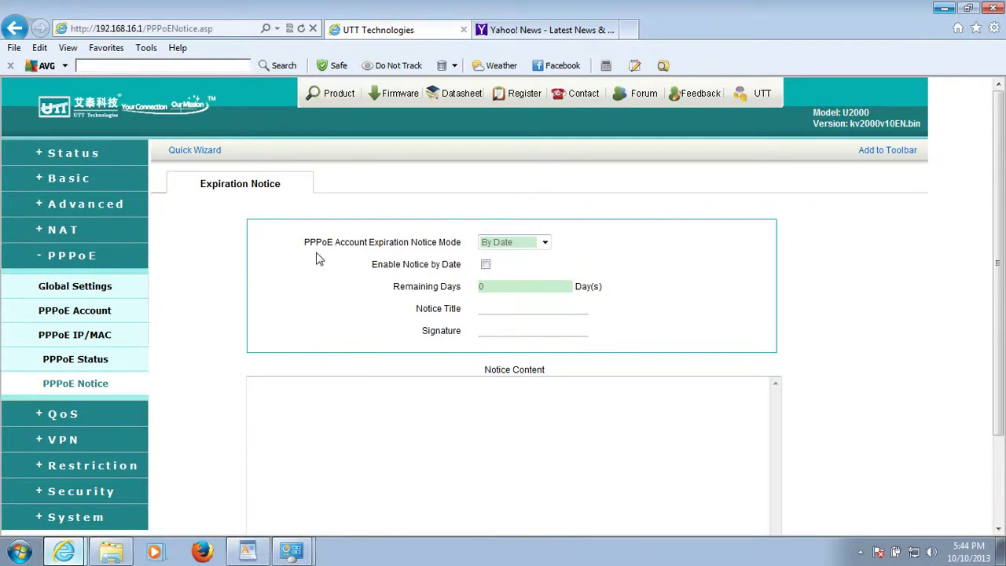
left_click(544, 243)
left_click(544, 243)
left_click(484, 266)
left_click(497, 287)
type("3")
Title the notice 'Expiration', add a signature, save, and bring the requirements document forward.
scroll(467, 330, "down", 2)
left_click(507, 243)
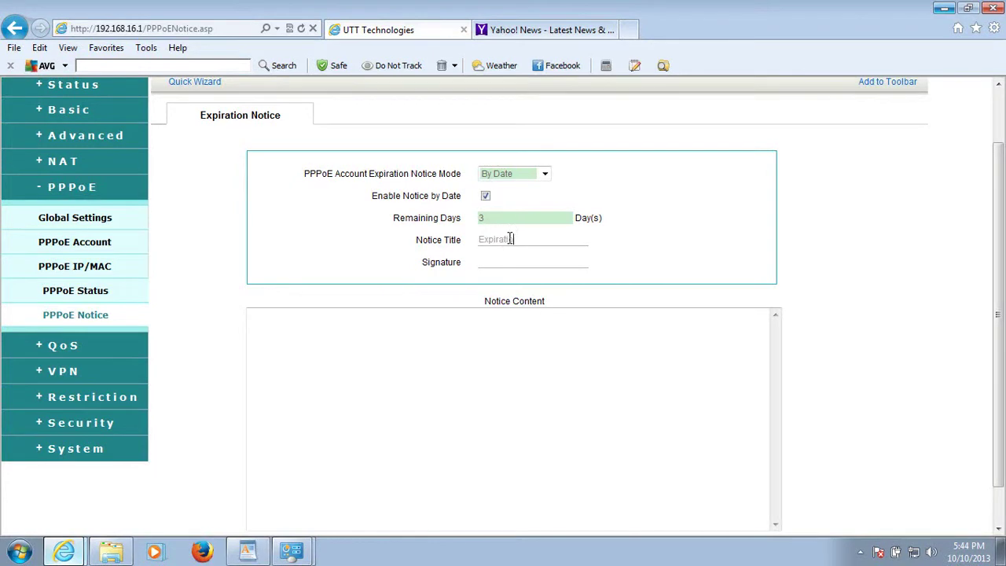
left_click(502, 260)
scroll(527, 358, "down", 1)
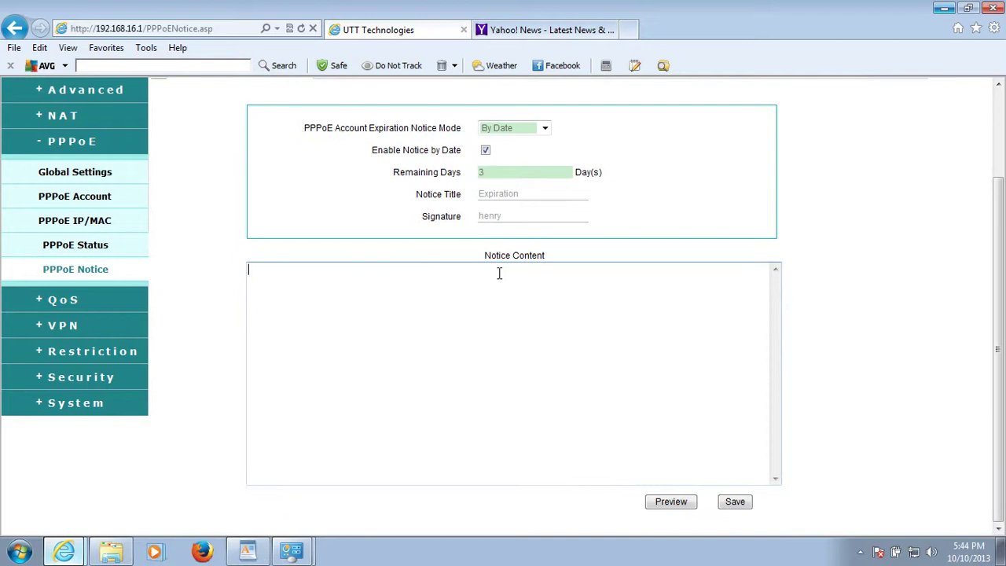
left_click(734, 501)
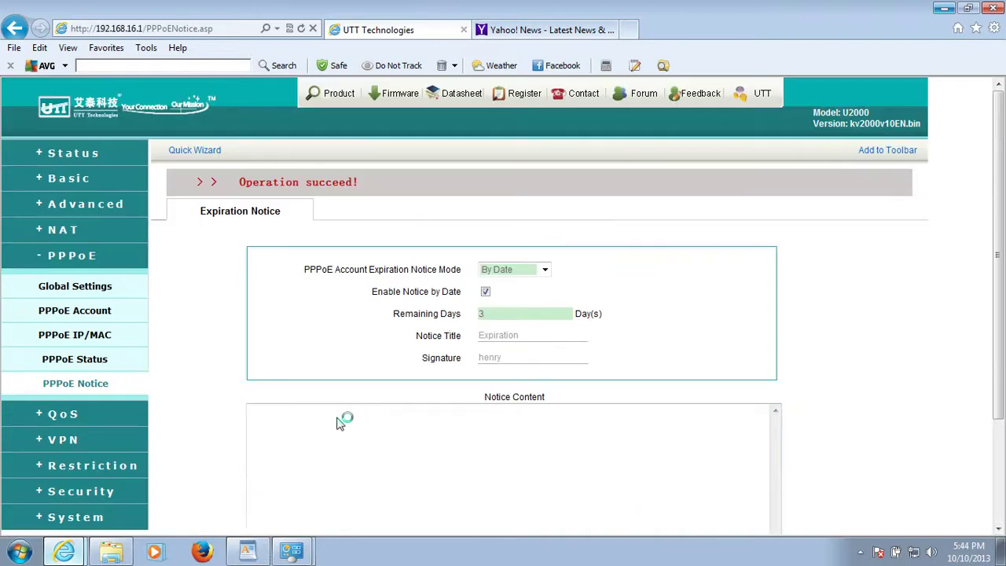
left_click(258, 552)
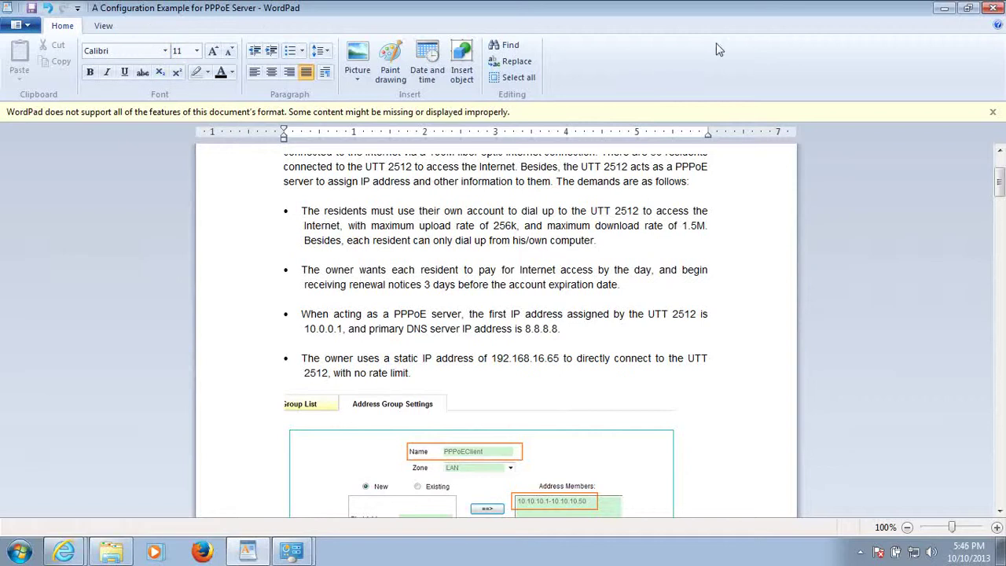
Minimize WordPad to return to the router's PPPoE Expiration Notice page.
left_click(944, 8)
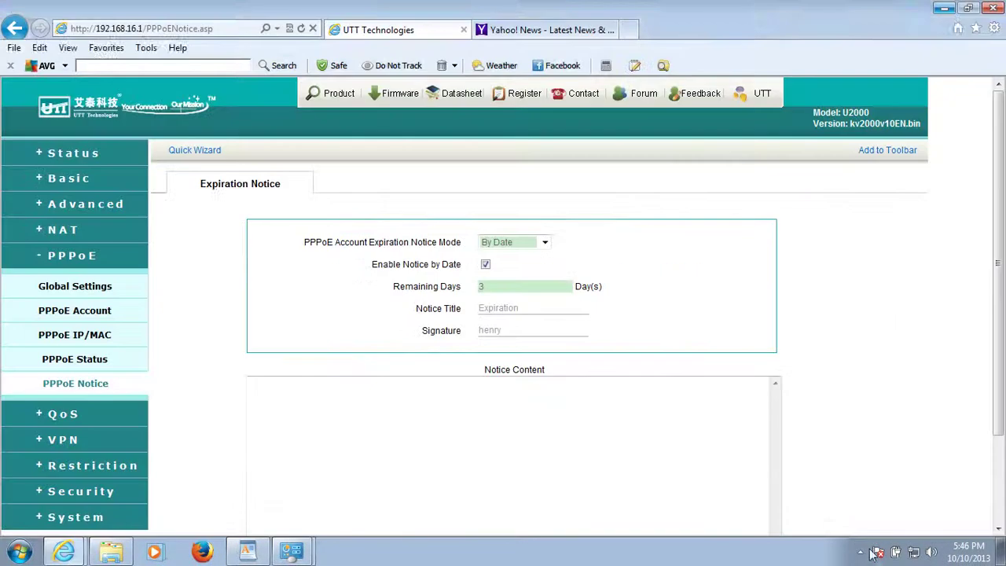